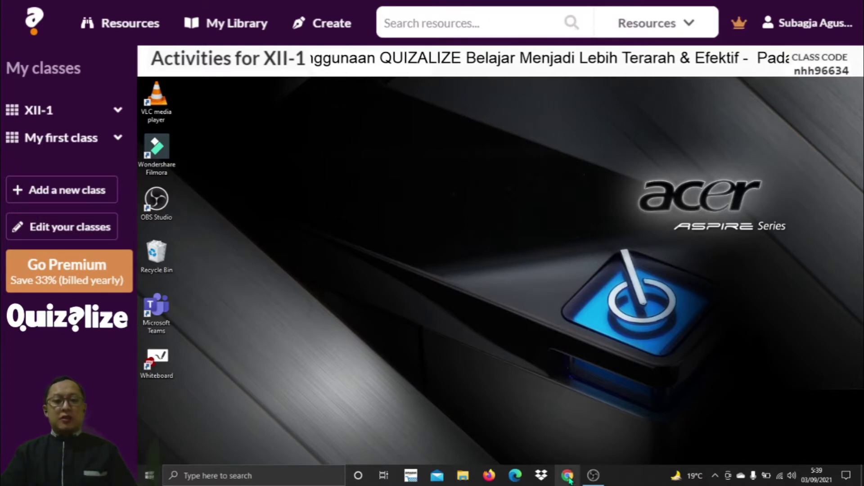
# - Switch to Chrome and search the web for QUIZALIZE
pyautogui.click(569, 477)
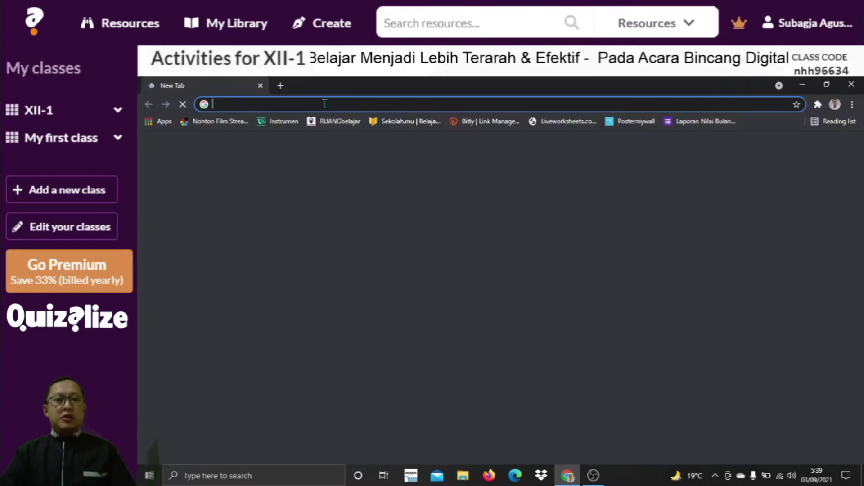
pyautogui.click(324, 104)
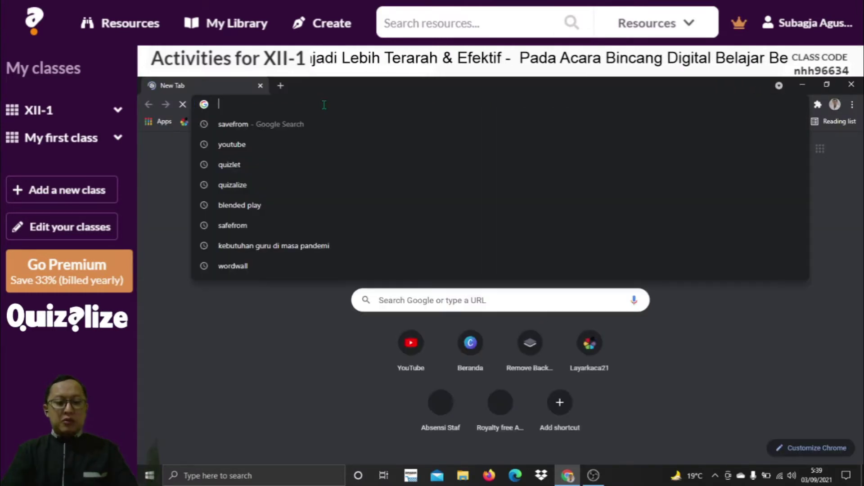
pyautogui.write('QUIZ')
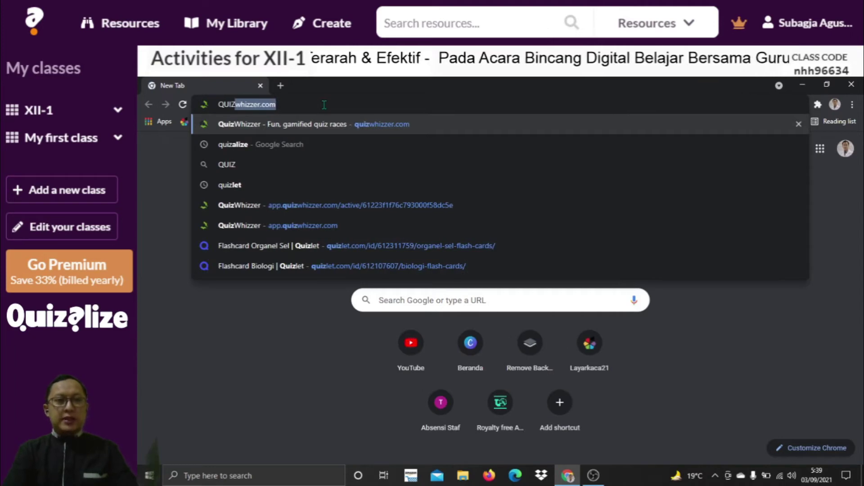
pyautogui.write('ALIZE')
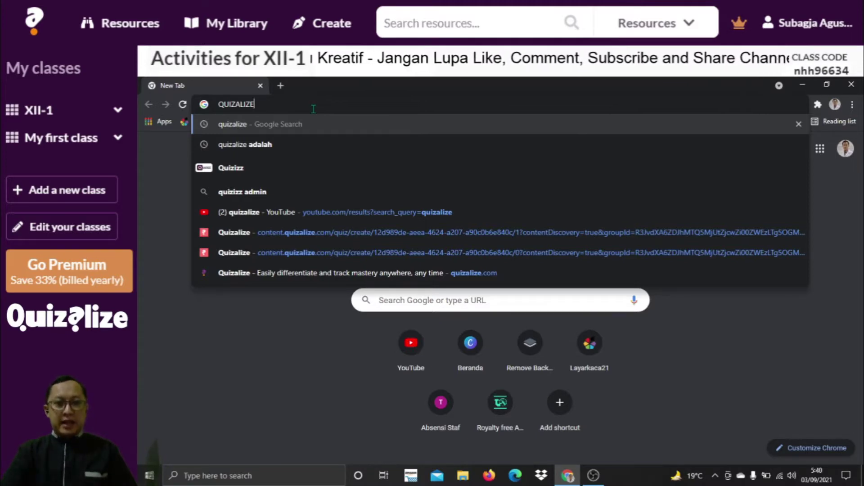
pyautogui.press('Return')
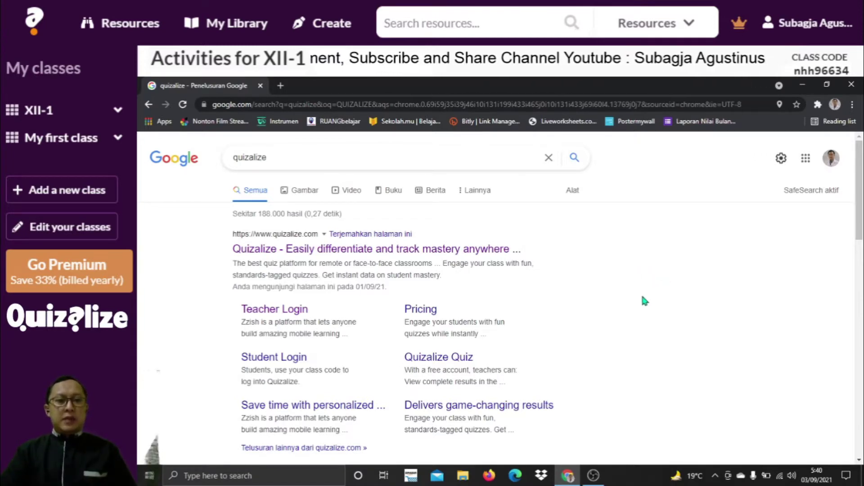
# - Open the Quizalize website from the search results and enter the teacher area through Teacher Login
pyautogui.click(296, 250)
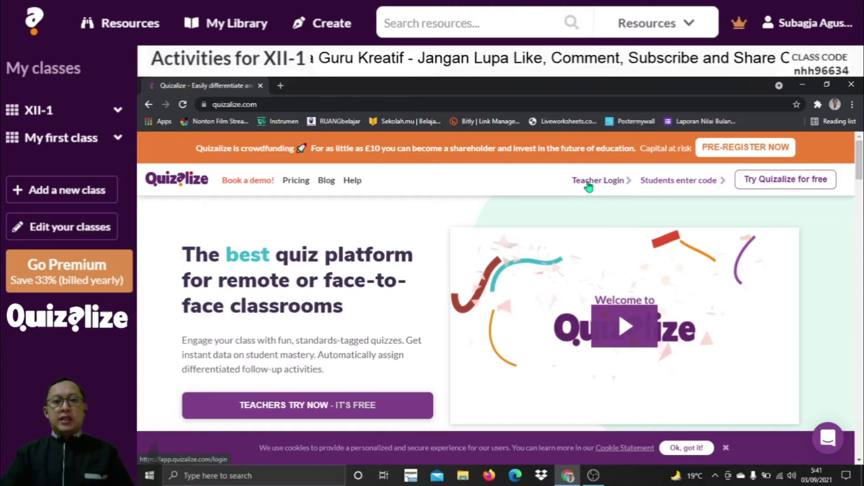
pyautogui.click(589, 185)
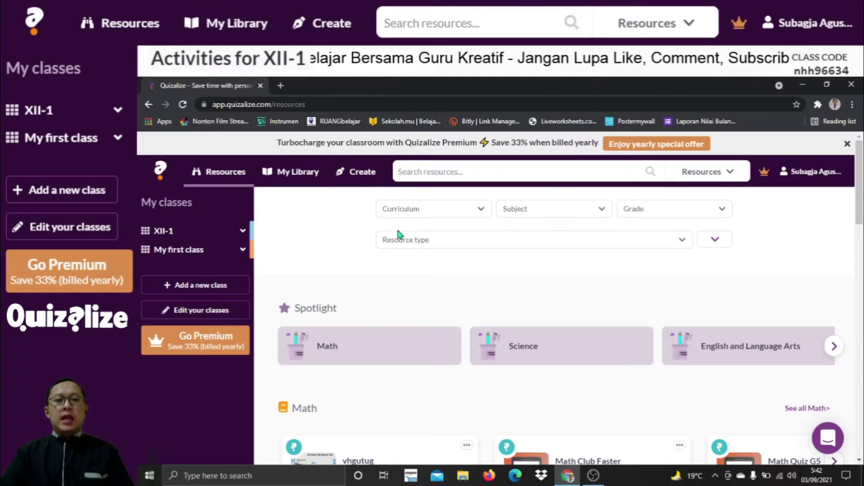
# - Examine the resource type filter options and the ready-made quizzes listed by subject on the Resources page
pyautogui.click(423, 244)
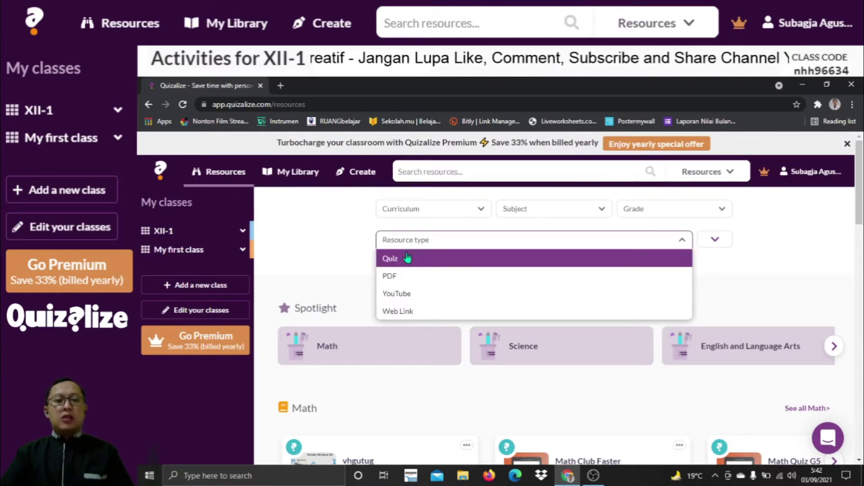
pyautogui.click(346, 243)
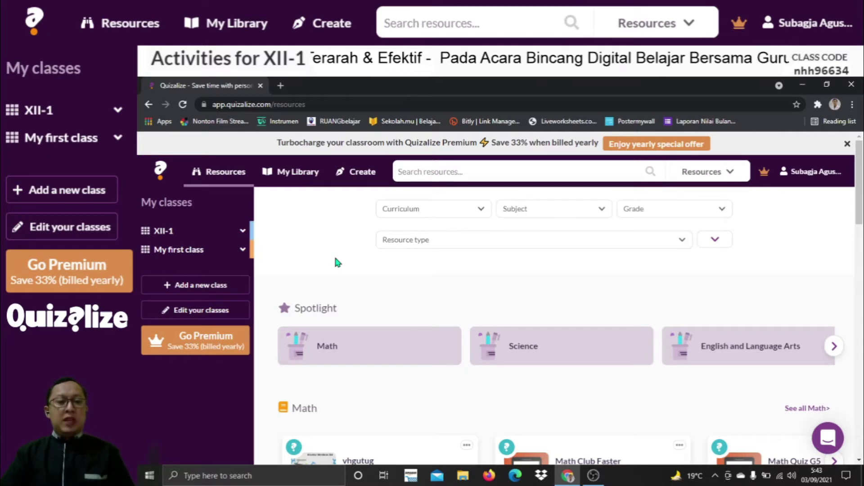
pyautogui.scroll(-7, 543, 328)
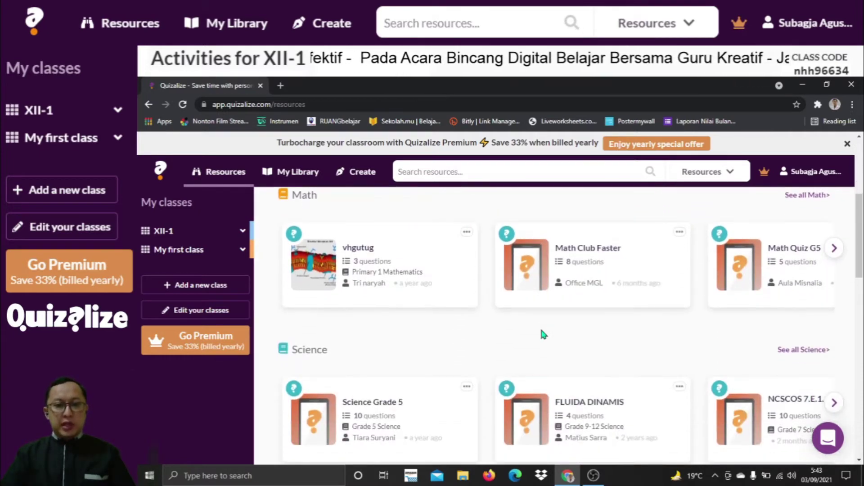
pyautogui.scroll(-4, 540, 335)
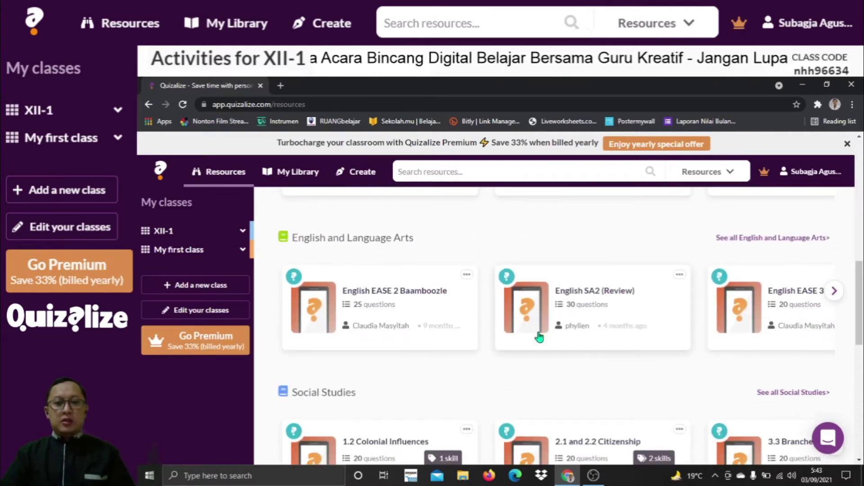
pyautogui.scroll(-9, 539, 338)
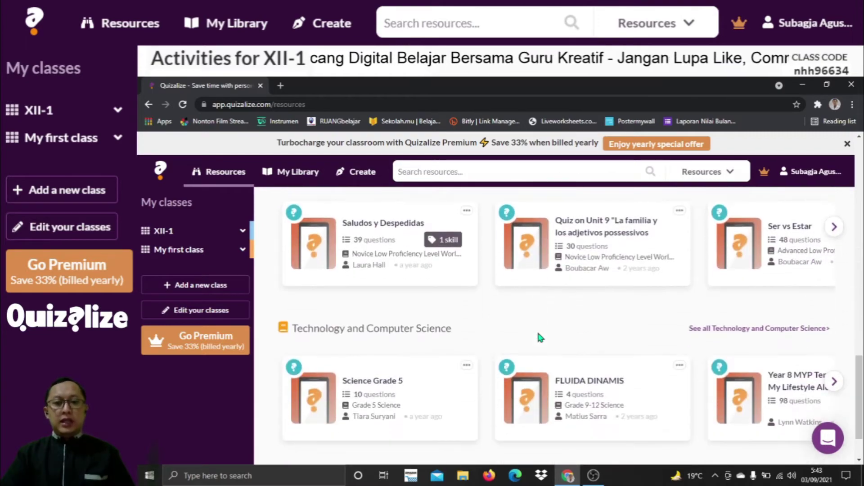
pyautogui.scroll(12, 539, 339)
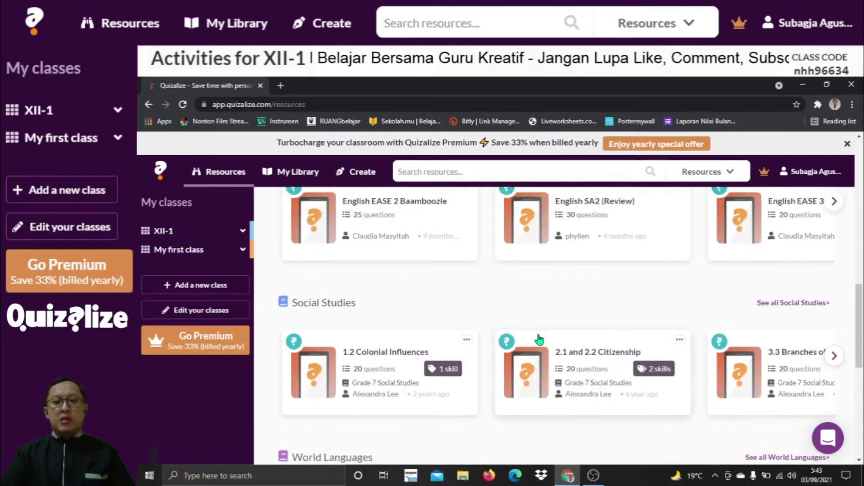
pyautogui.scroll(5, 540, 340)
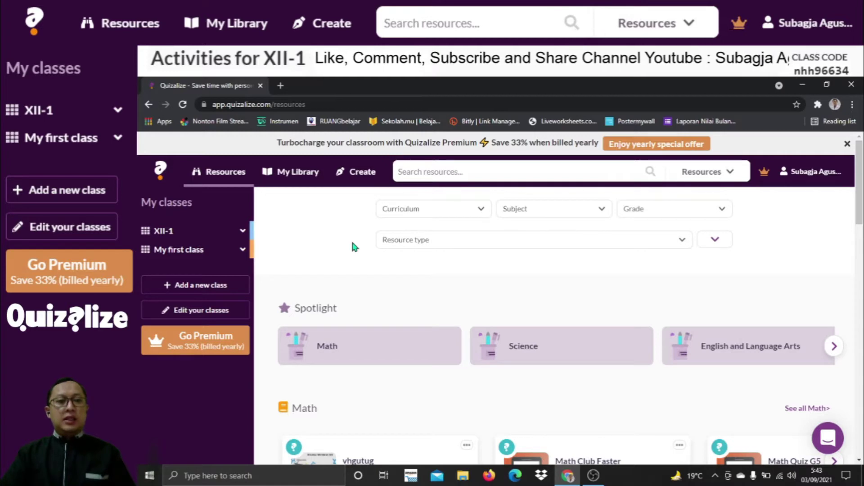
# - Go to the Create page, review the assessment and learning resource options, and start a new quiz
pyautogui.click(353, 176)
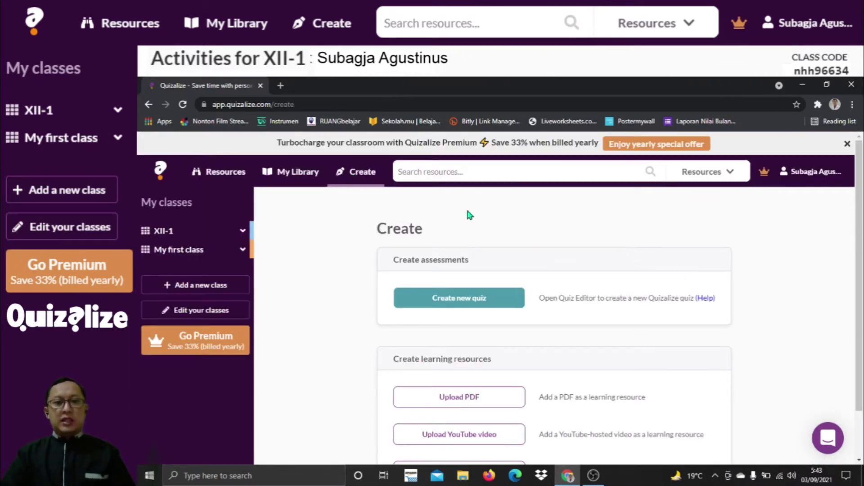
pyautogui.scroll(-1, 697, 260)
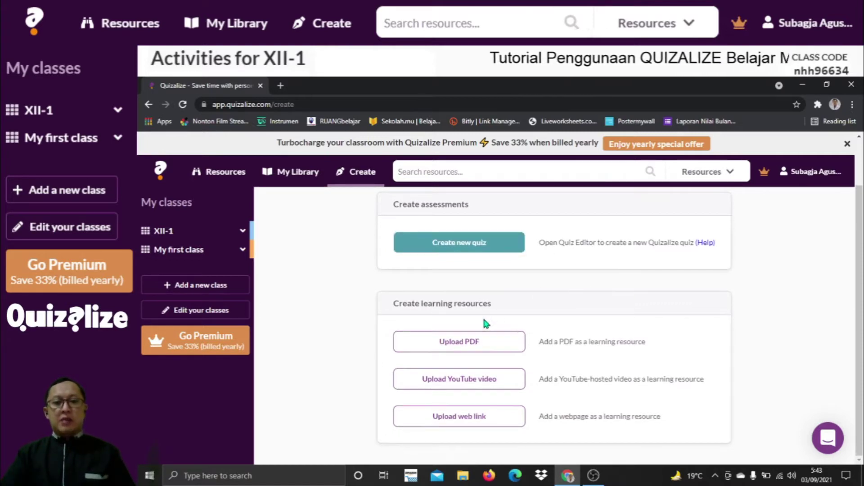
pyautogui.click(481, 344)
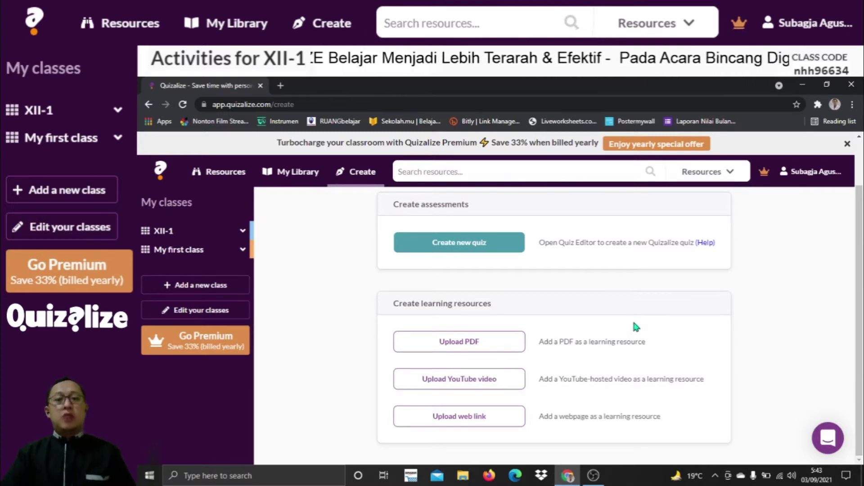
pyautogui.click(483, 419)
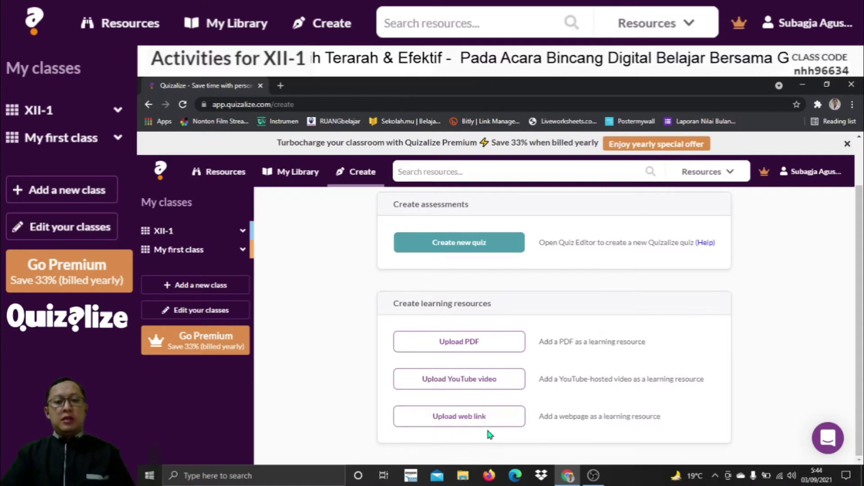
pyautogui.scroll(2, 781, 292)
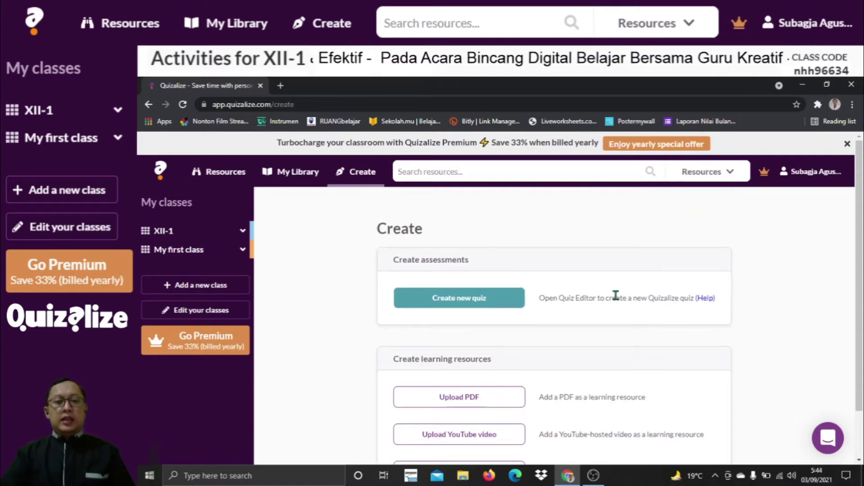
pyautogui.click(502, 302)
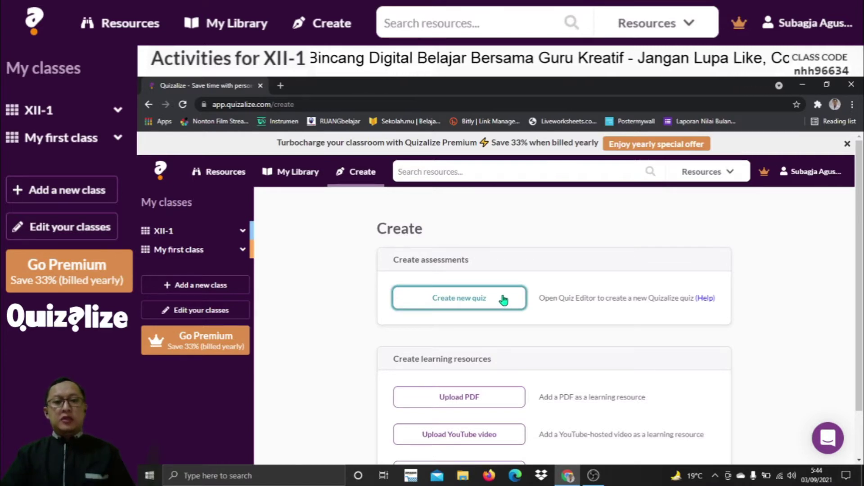
pyautogui.click(503, 301)
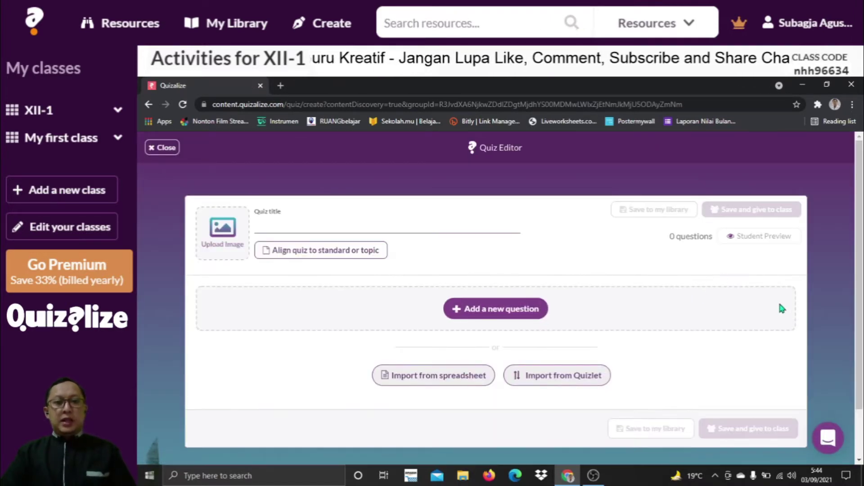
# - Enter KUIS TENTANG SEL as the title of the new quiz
pyautogui.scroll(-1, 779, 304)
pyautogui.scroll(1, 780, 308)
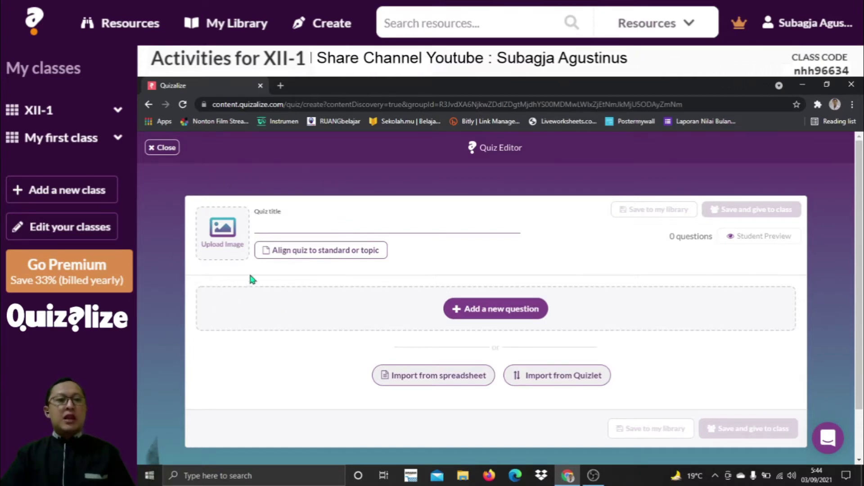
pyautogui.click(306, 225)
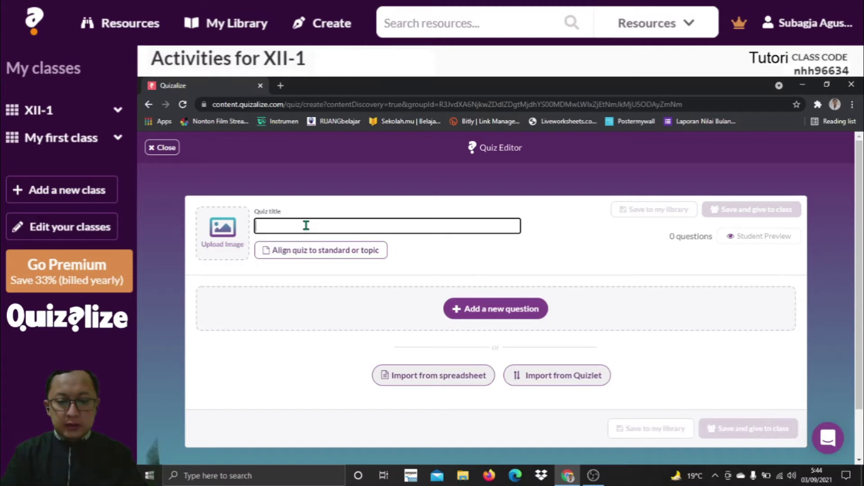
pyautogui.write('kUIS')
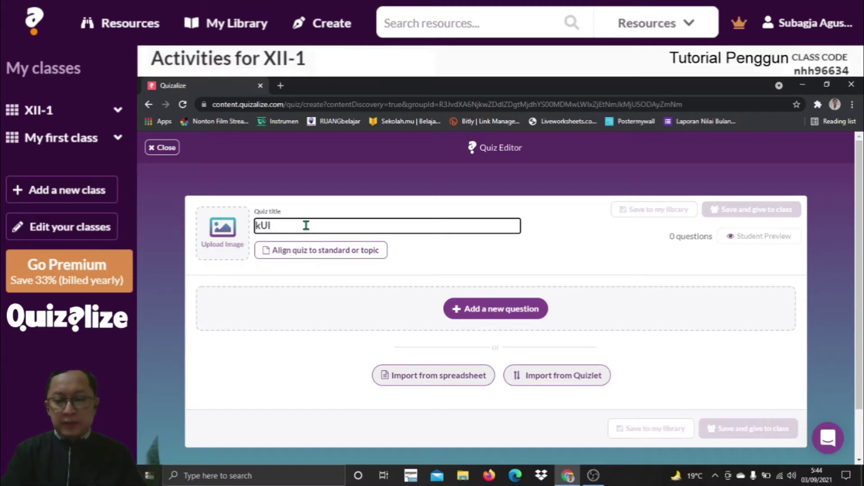
pyautogui.press('BackSpace')
pyautogui.press('BackSpace')
pyautogui.press('BackSpace')
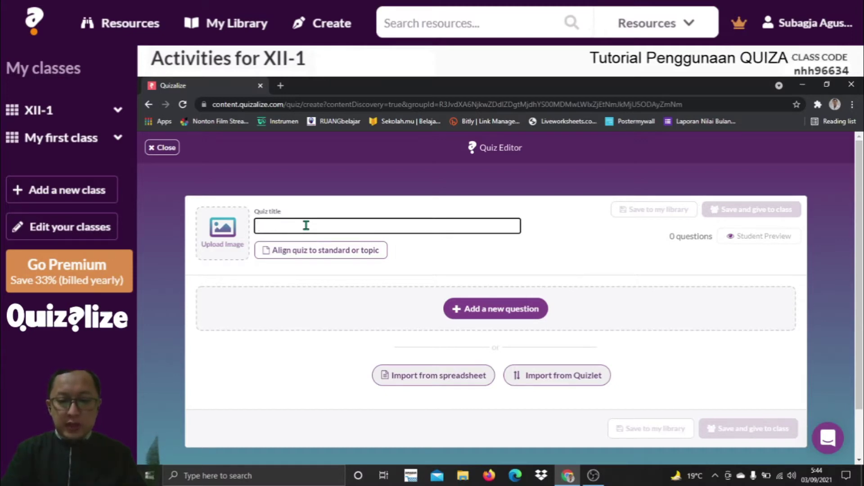
pyautogui.write('KUIS')
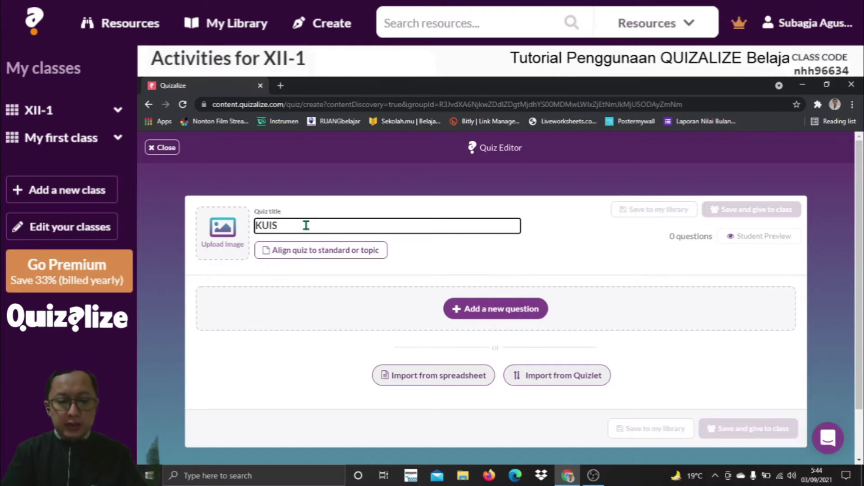
pyautogui.write(' TENTANG SE')
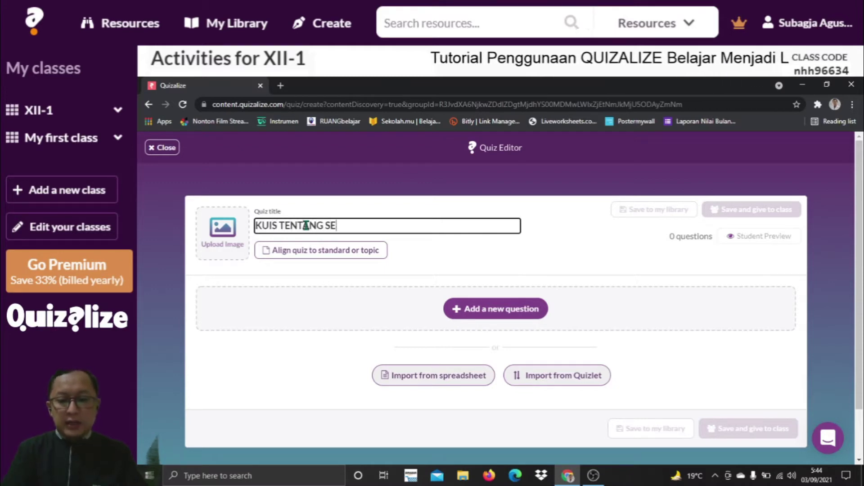
pyautogui.write('L')
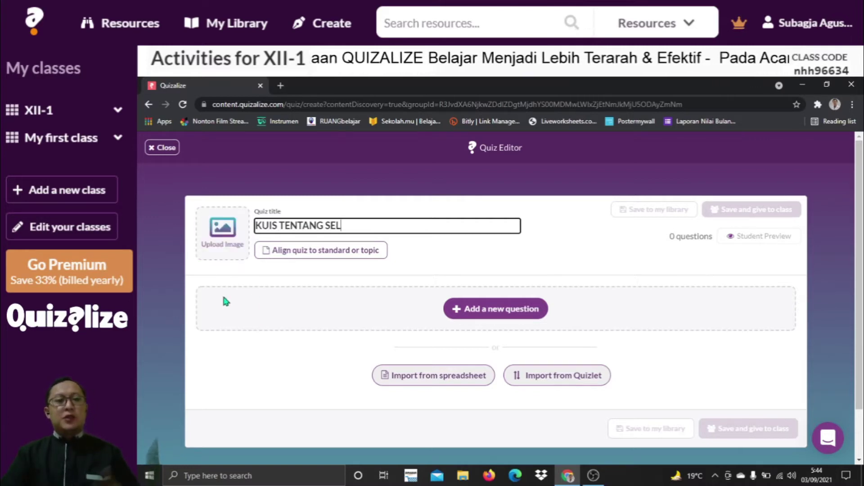
# - Upload the image file 123 from the Downloads folder as the quiz's cover image
pyautogui.click(224, 233)
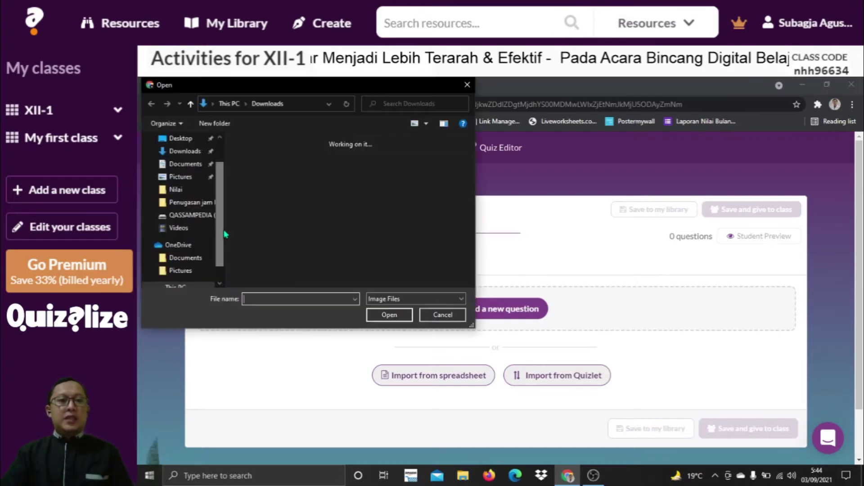
pyautogui.scroll(-3, 224, 233)
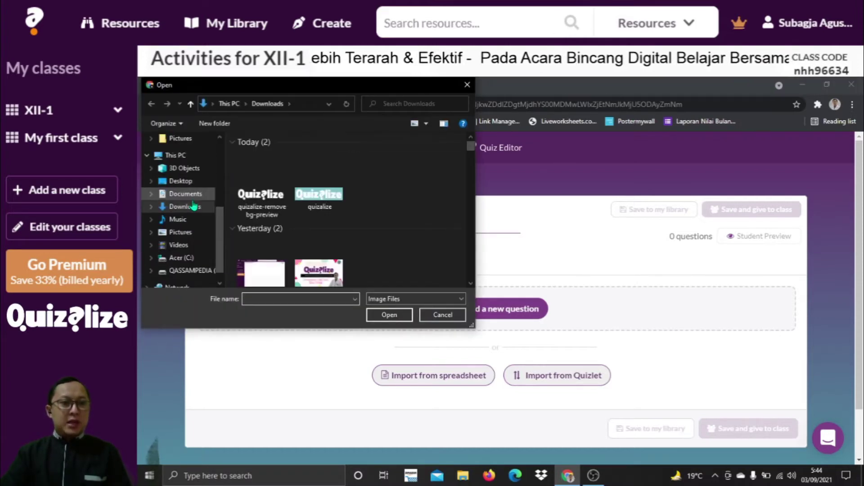
pyautogui.scroll(-5, 335, 200)
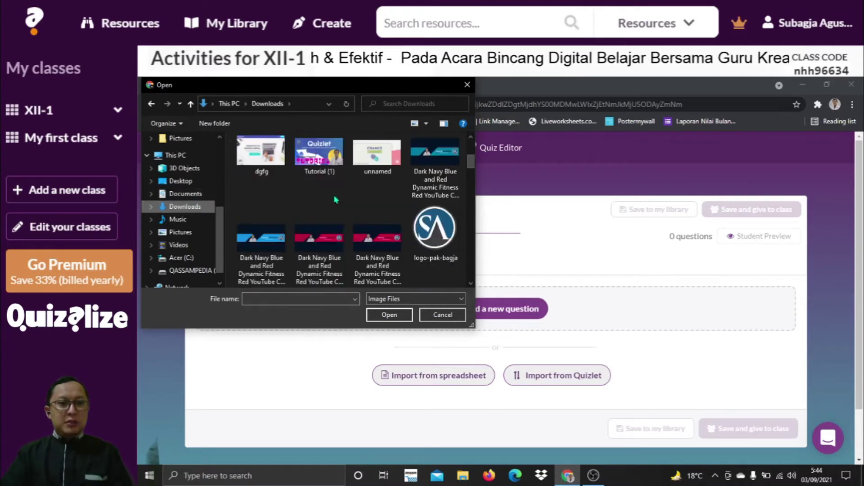
pyautogui.scroll(-5, 335, 200)
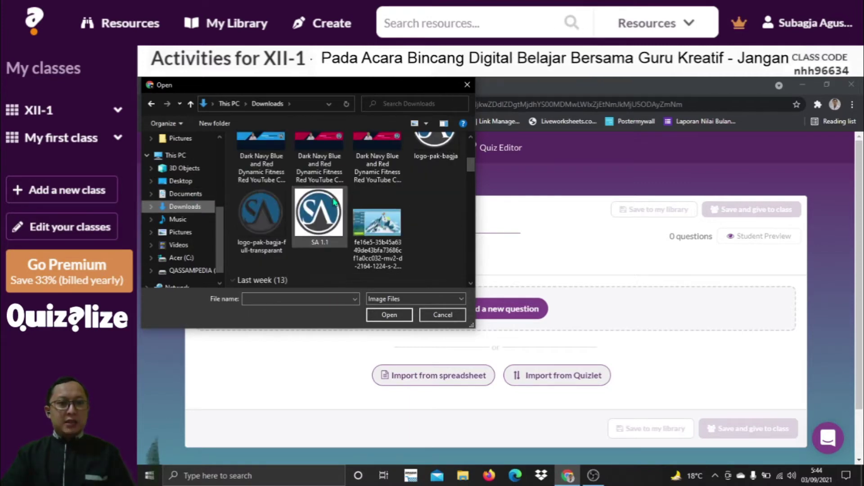
pyautogui.scroll(-5, 333, 203)
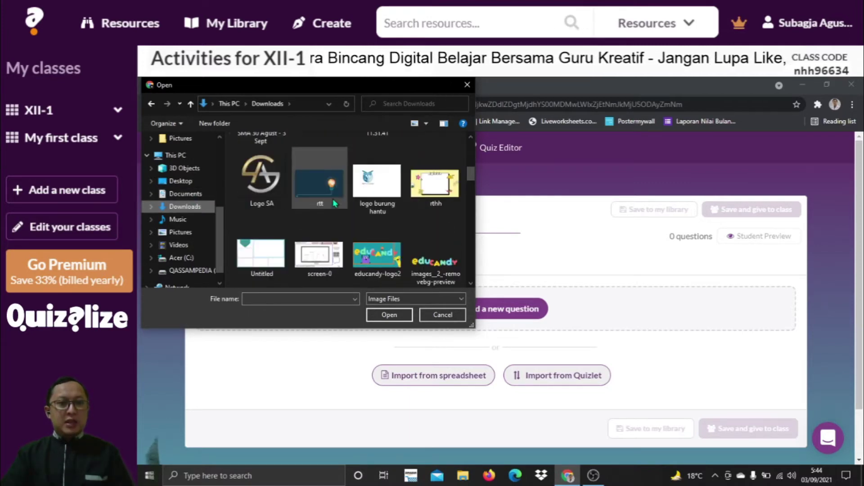
pyautogui.scroll(-5, 334, 204)
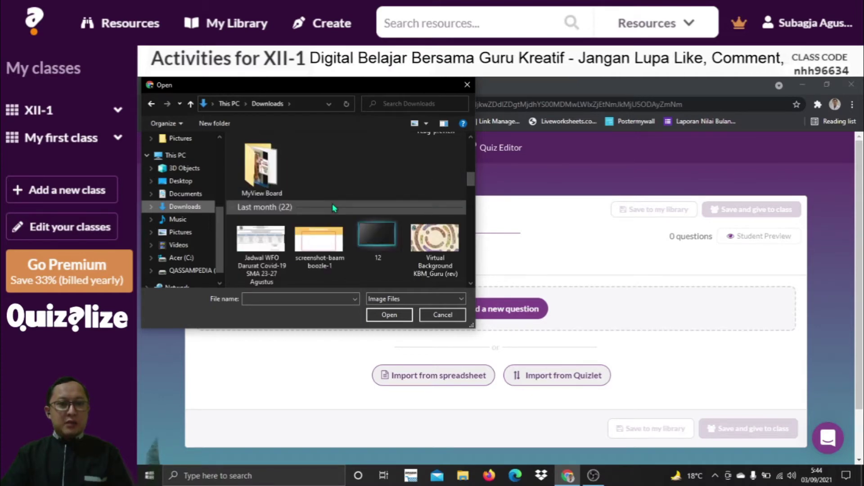
pyautogui.scroll(-2, 333, 208)
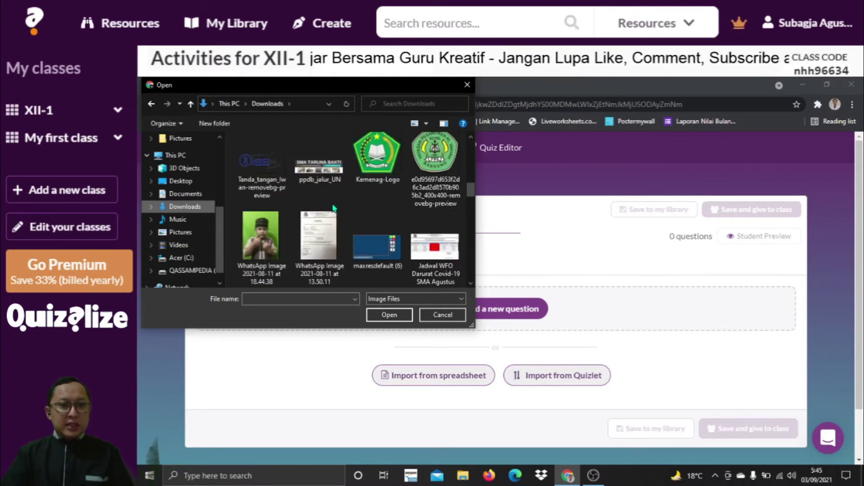
pyautogui.scroll(-2, 333, 208)
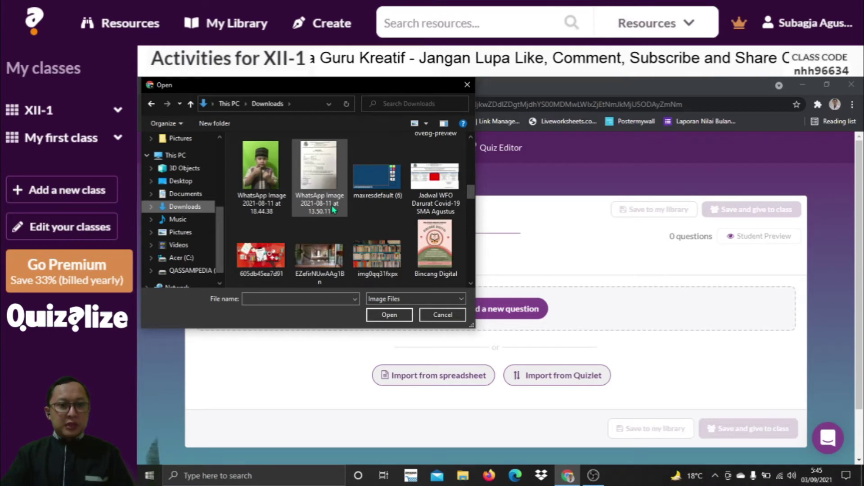
pyautogui.scroll(-2, 335, 218)
pyautogui.scroll(-1, 358, 235)
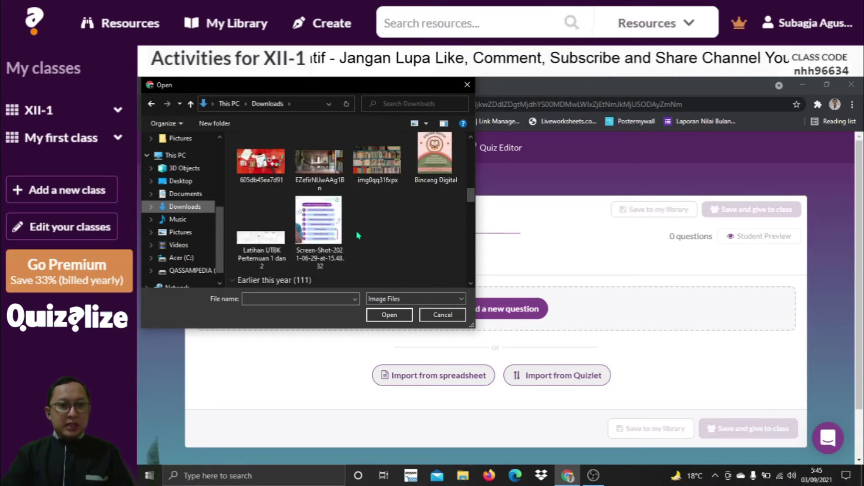
pyautogui.scroll(1, 358, 235)
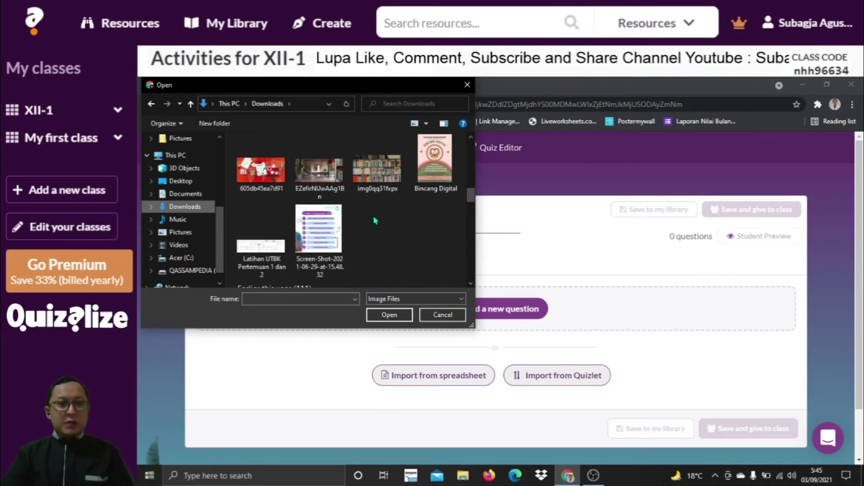
pyautogui.scroll(-3, 373, 220)
pyautogui.scroll(-3, 369, 221)
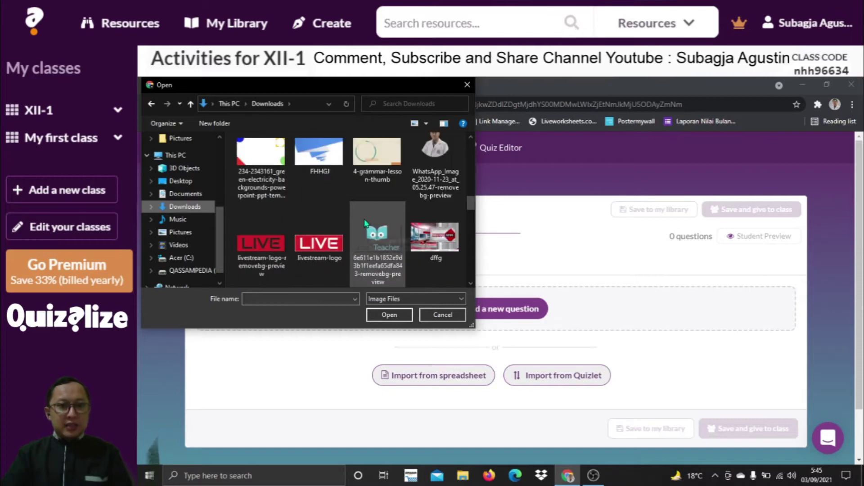
pyautogui.scroll(-3, 332, 222)
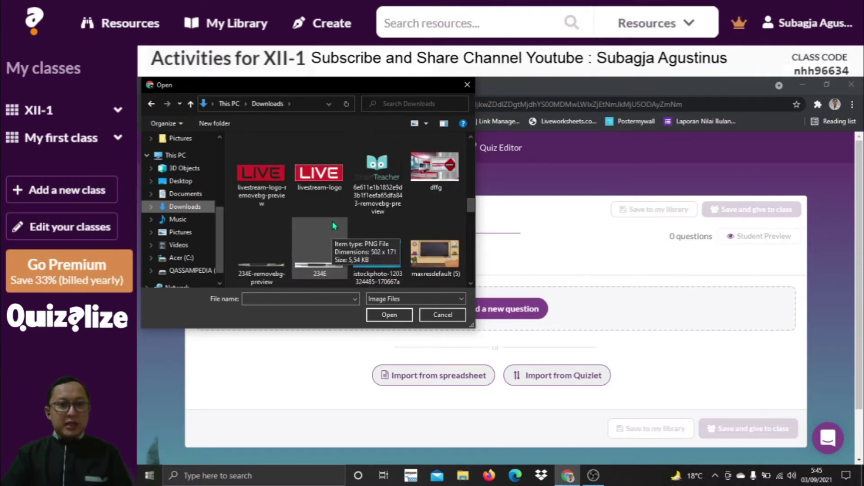
pyautogui.scroll(-5, 351, 224)
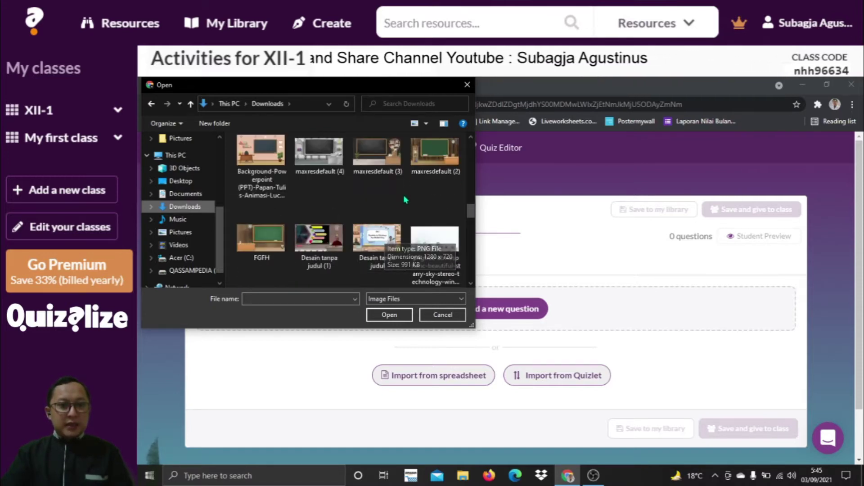
pyautogui.scroll(-2, 405, 200)
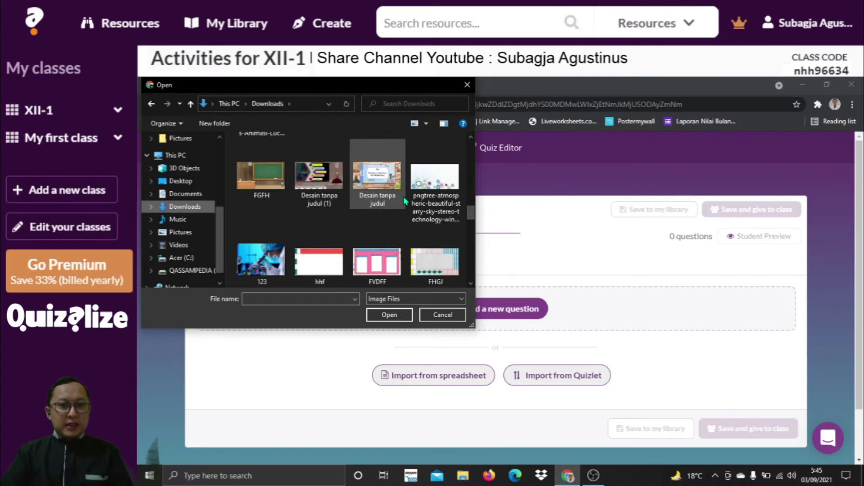
pyautogui.doubleClick(260, 267)
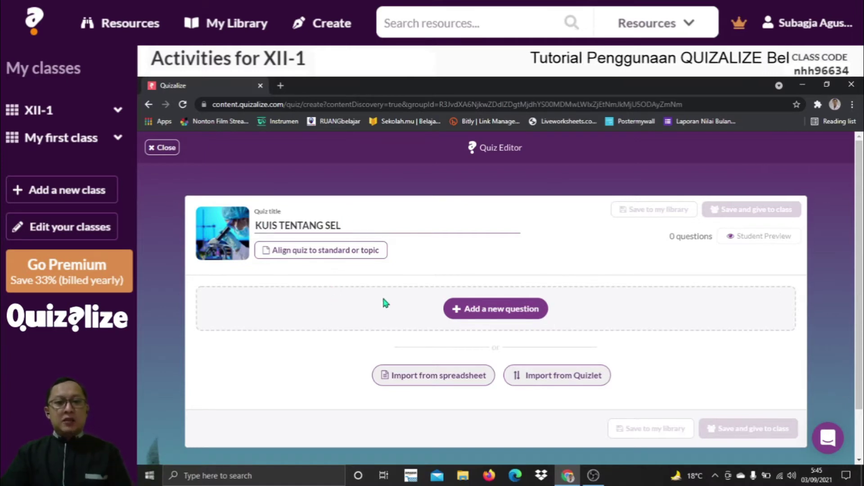
# - Add a new question to the quiz and set its duration to 10 seconds
pyautogui.scroll(-2, 381, 296)
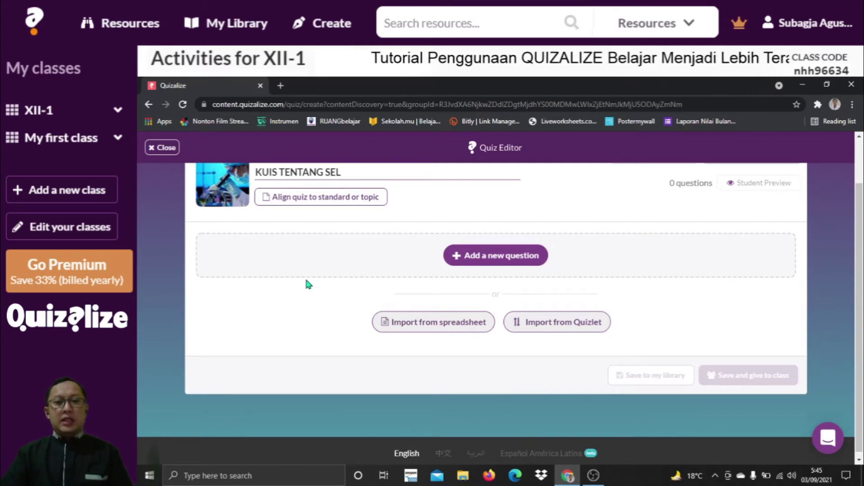
pyautogui.click(468, 257)
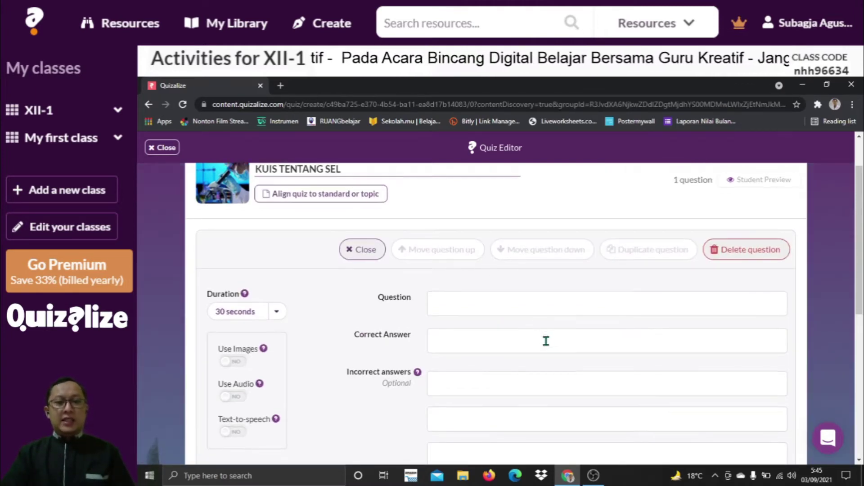
pyautogui.scroll(-2, 546, 341)
pyautogui.scroll(1, 546, 322)
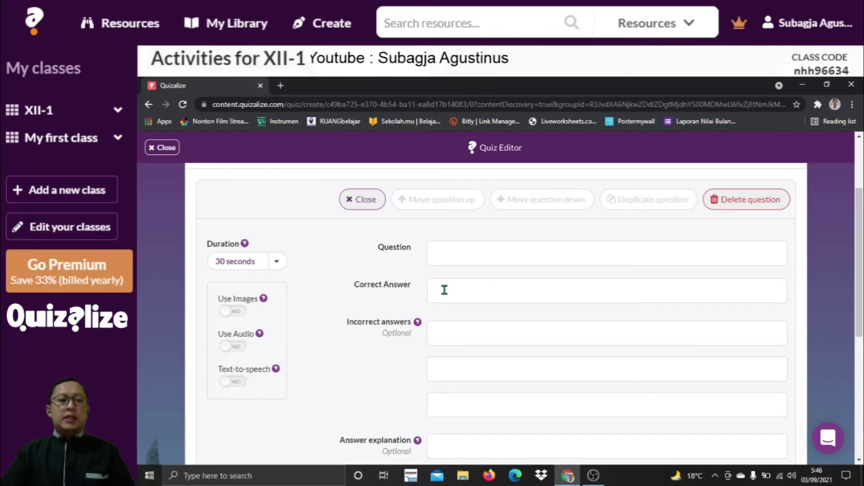
pyautogui.click(277, 264)
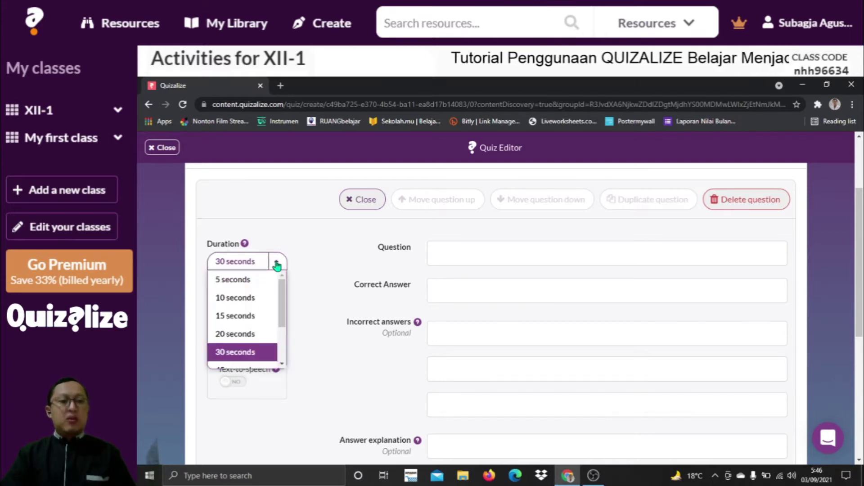
pyautogui.click(254, 299)
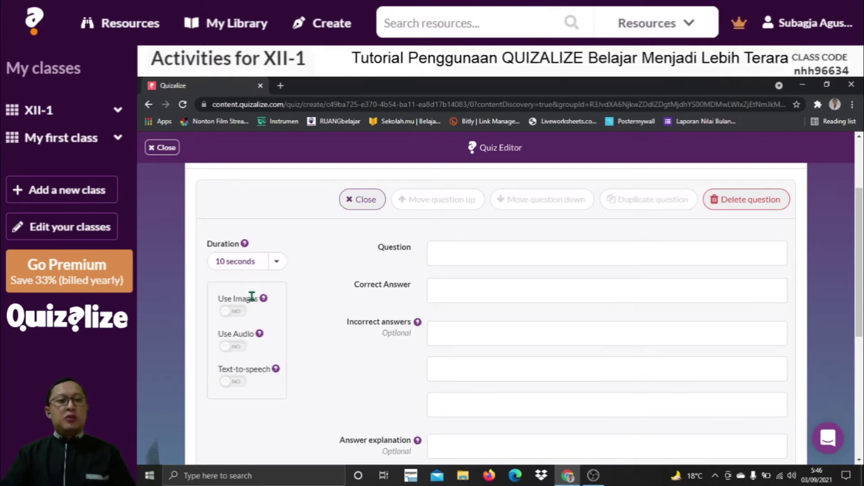
pyautogui.click(438, 255)
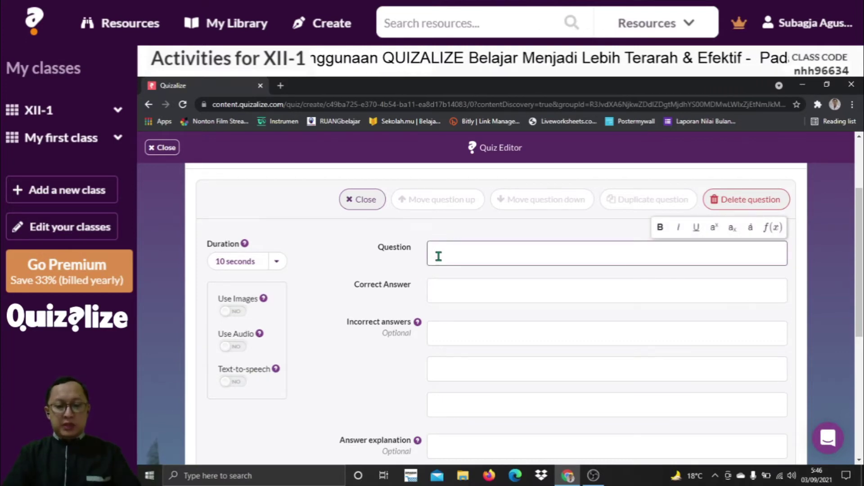
pyautogui.write('oRGANE')
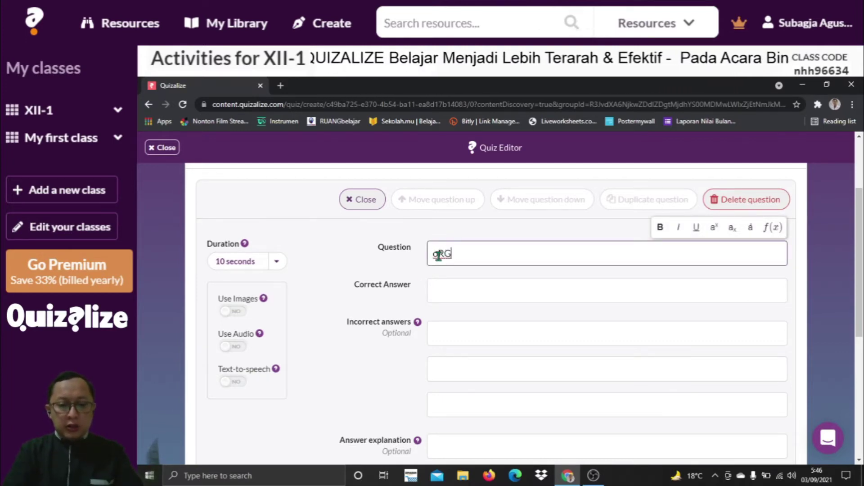
pyautogui.press('BackSpace')
pyautogui.press('BackSpace')
pyautogui.press('BackSpace')
pyautogui.press('BackSpace')
pyautogui.press('BackSpace')
pyautogui.press('BackSpace')
# - Enter "Organel yang berperan menghasilkan energi ...." as the question text and mitokondria as its correct answer
pyautogui.press('capslock')
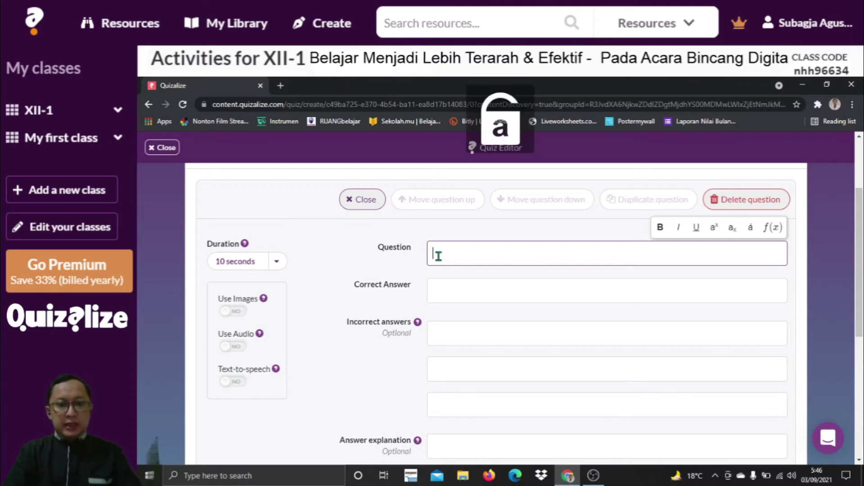
pyautogui.write('Organel')
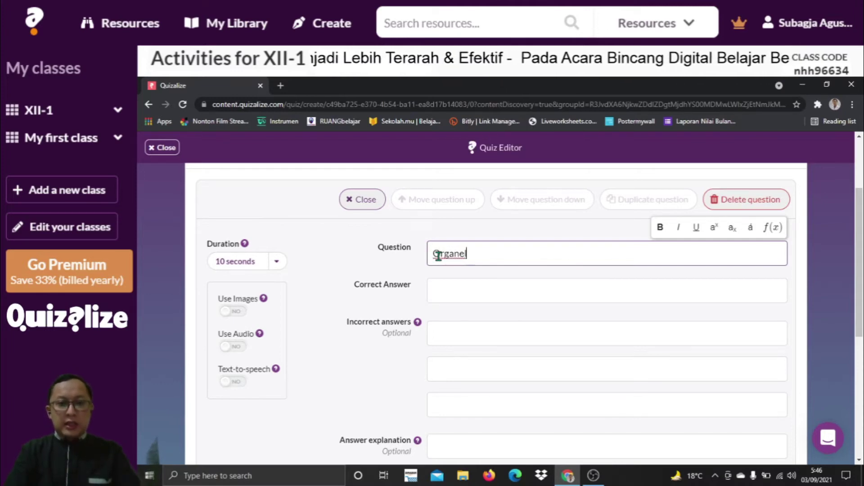
pyautogui.write(' yang berpe')
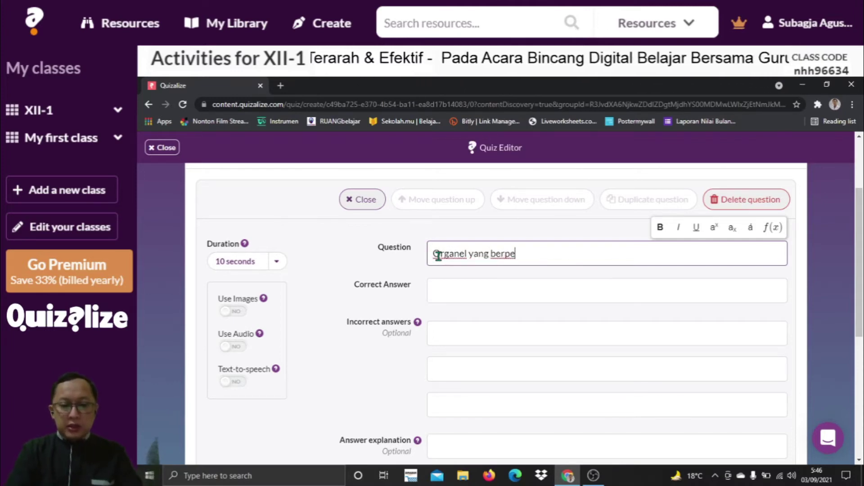
pyautogui.write('ran mengha')
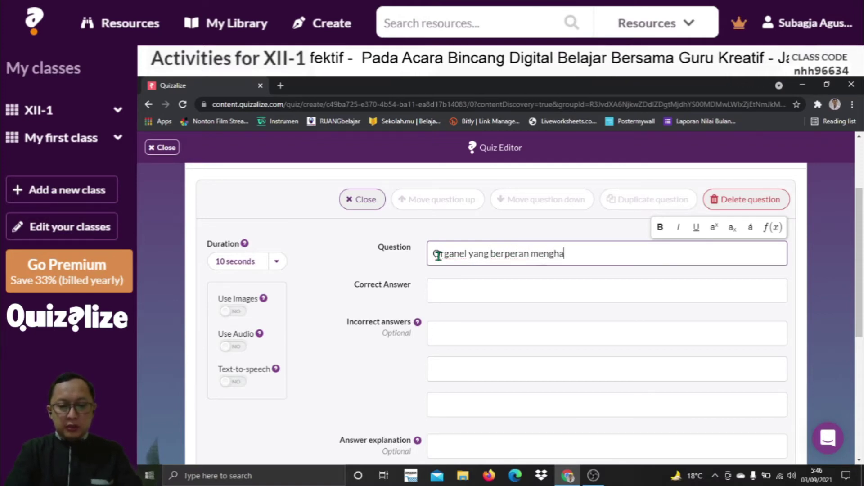
pyautogui.write('silkan')
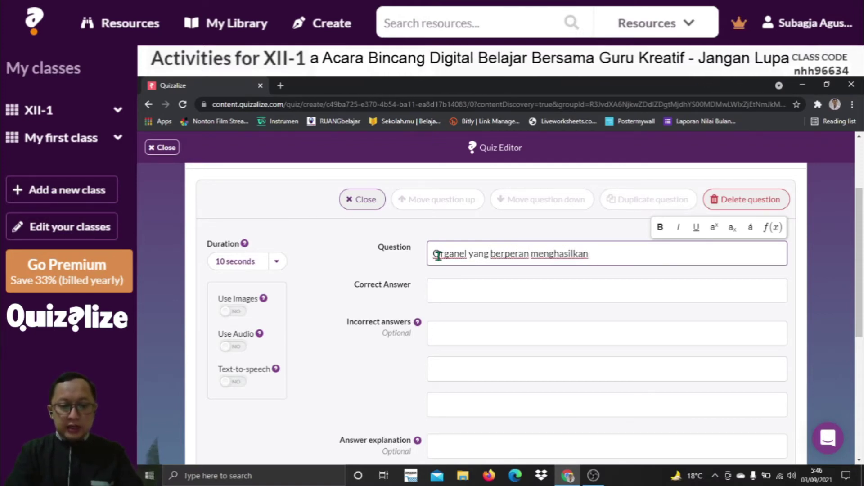
pyautogui.write(' energi ....')
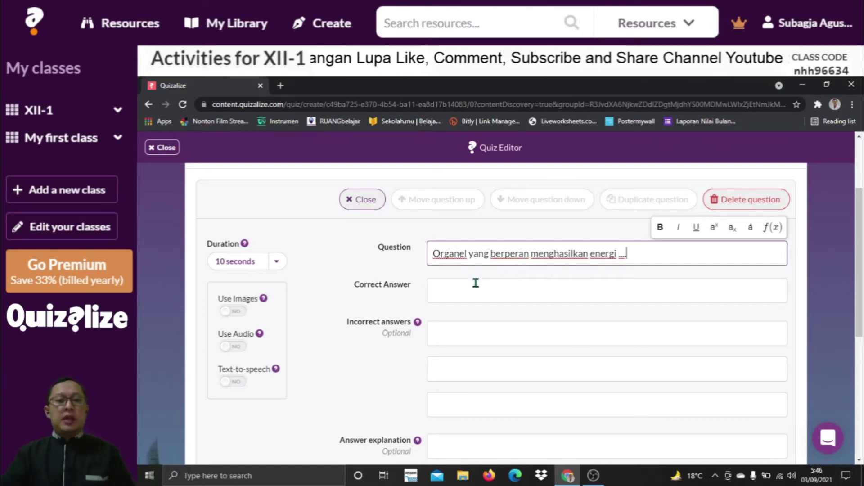
pyautogui.click(461, 291)
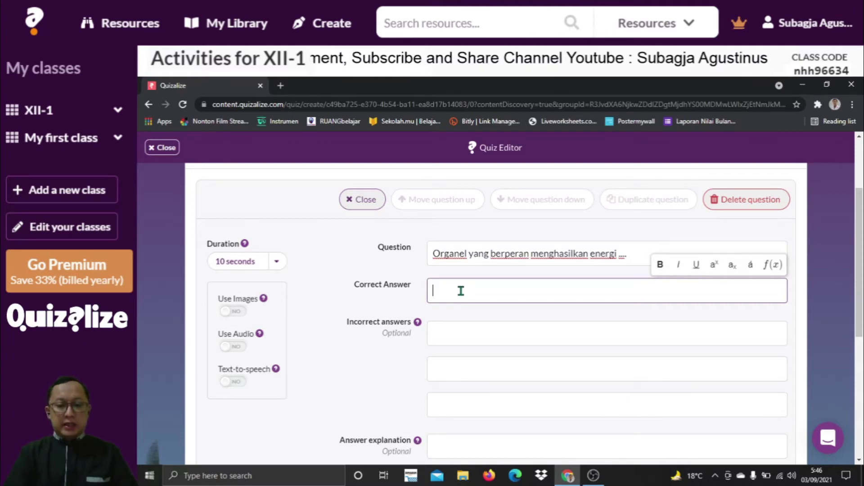
pyautogui.write('mitokondria')
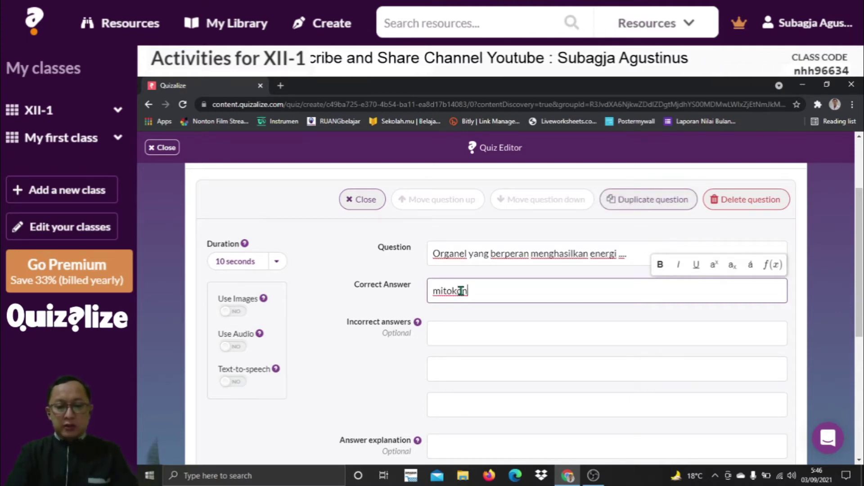
# - Enter ribosom, peroksisom and lisosom as the three incorrect answers of the energy question
pyautogui.click(461, 336)
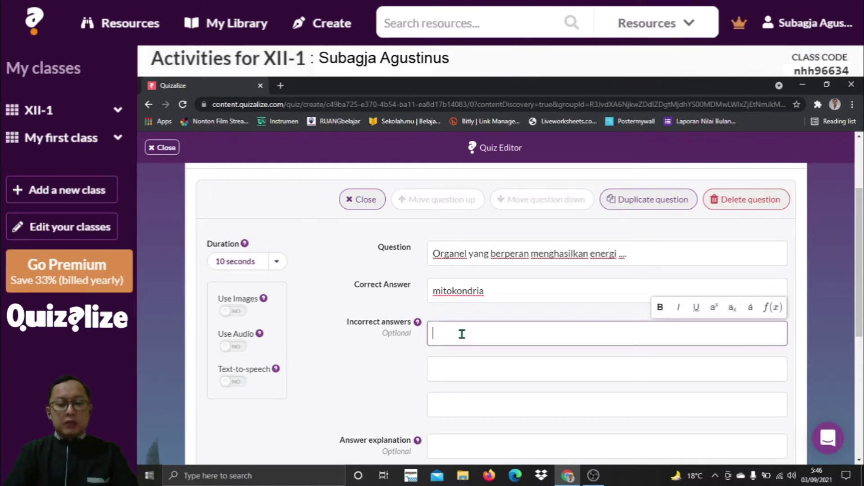
pyautogui.write('ribosom')
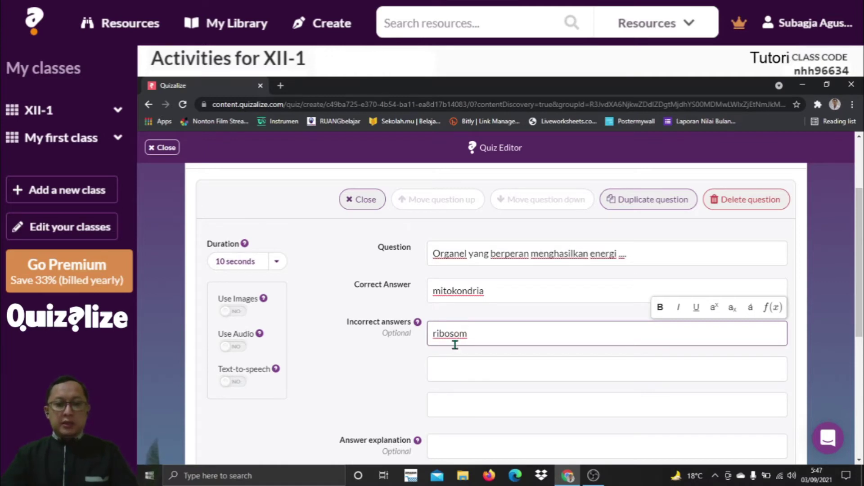
pyautogui.click(449, 368)
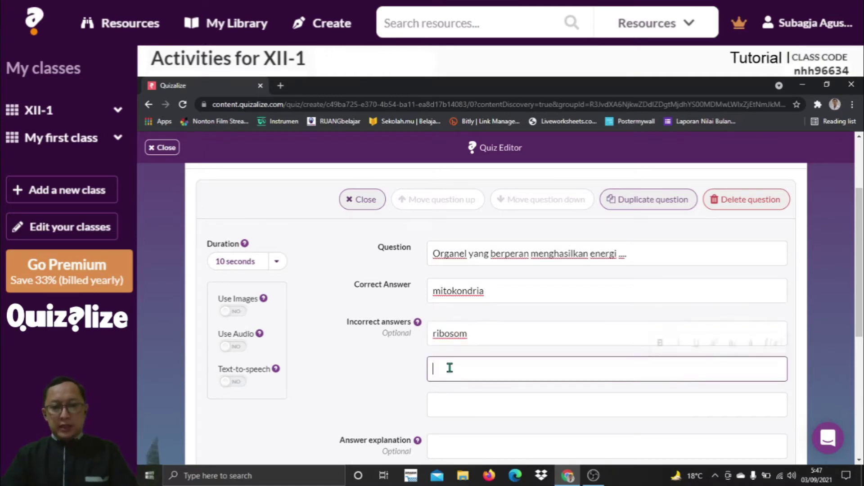
pyautogui.write('peroksi')
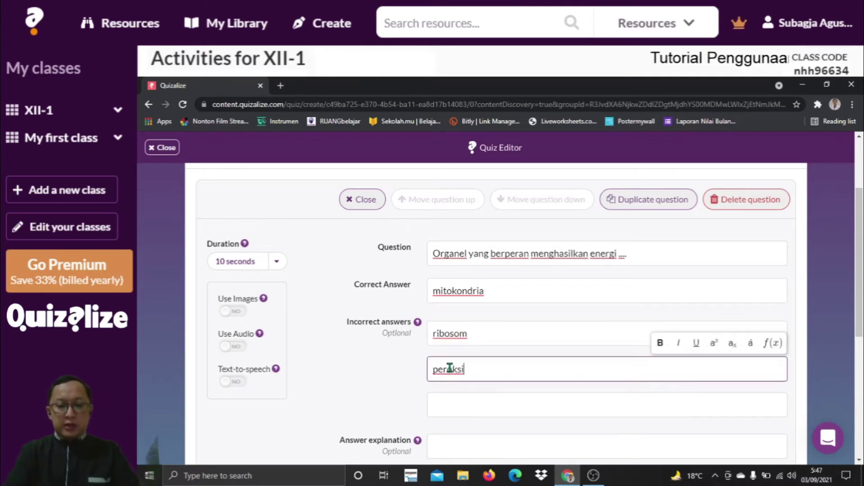
pyautogui.write('som')
pyautogui.click(453, 403)
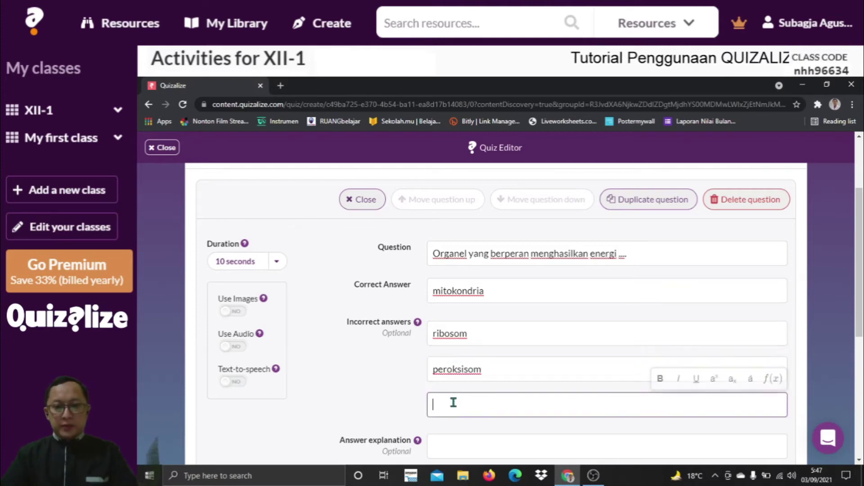
pyautogui.write('li')
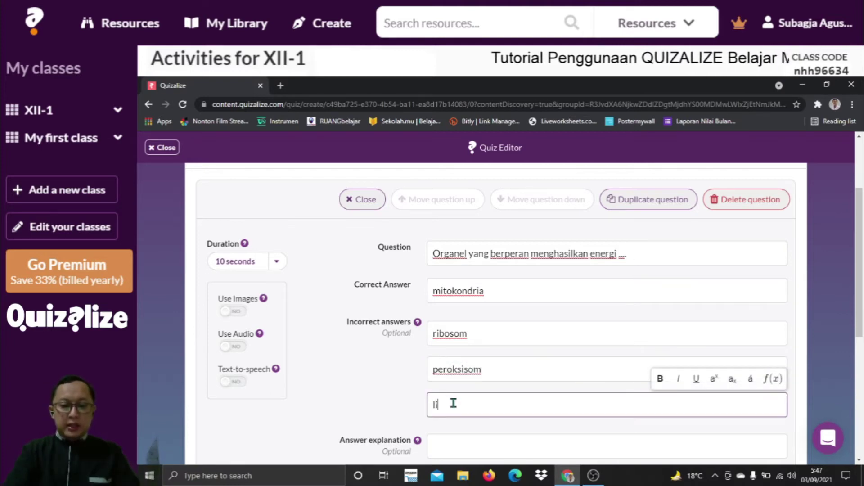
pyautogui.write('sosom')
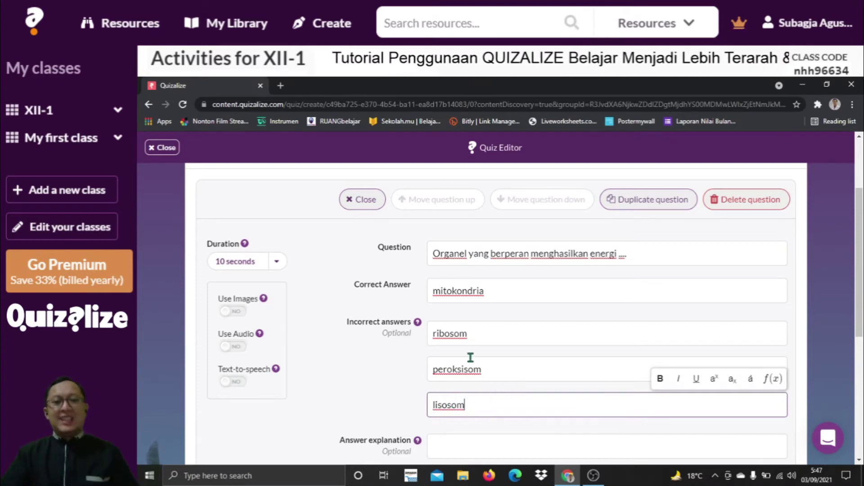
# - Add a second question to the quiz below the mitokondria question
pyautogui.scroll(-1, 509, 347)
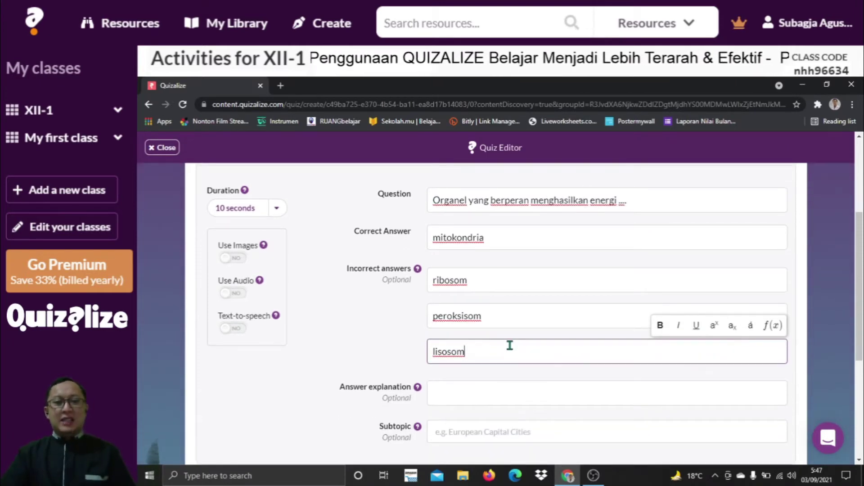
pyautogui.scroll(-2, 509, 345)
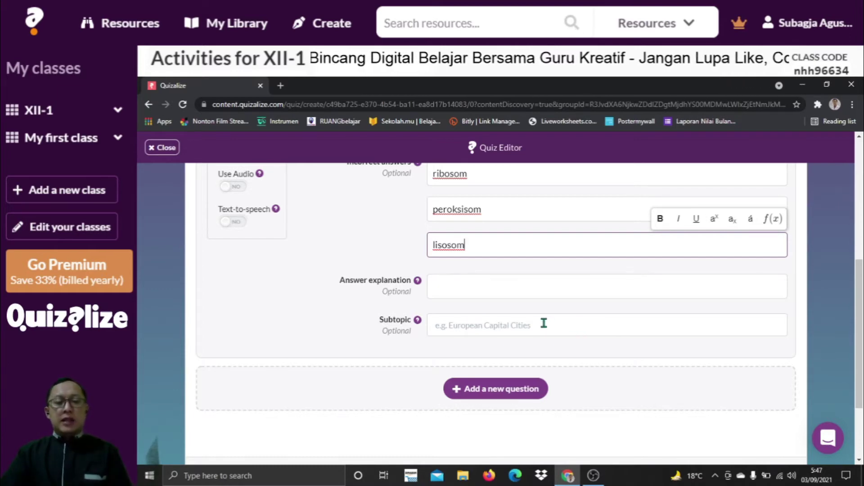
pyautogui.click(465, 393)
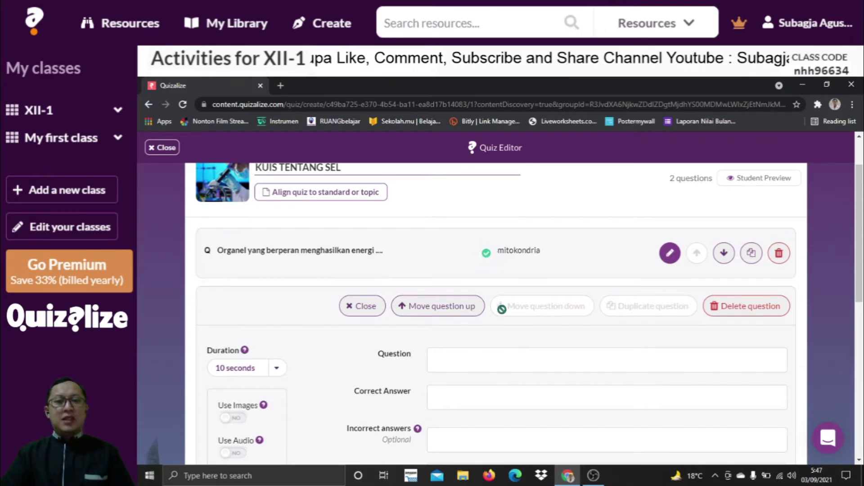
pyautogui.scroll(-2, 501, 311)
pyautogui.scroll(2, 501, 315)
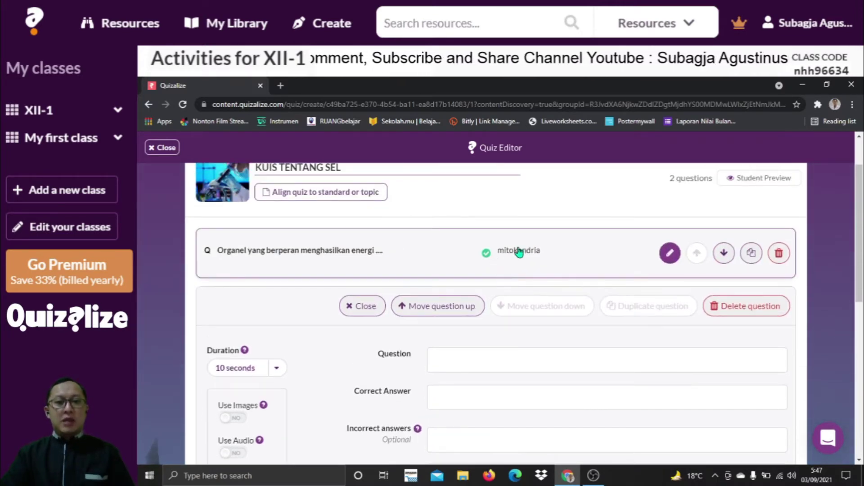
pyautogui.scroll(-1, 495, 292)
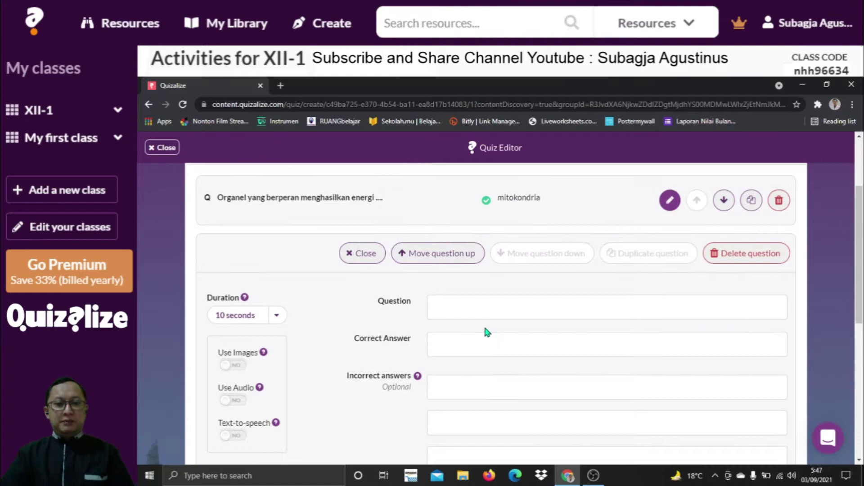
# - Enter "Organel yang berperan dalam pembentukan protein ...." as the second question's text and ribosom as its correct answer
pyautogui.click(444, 306)
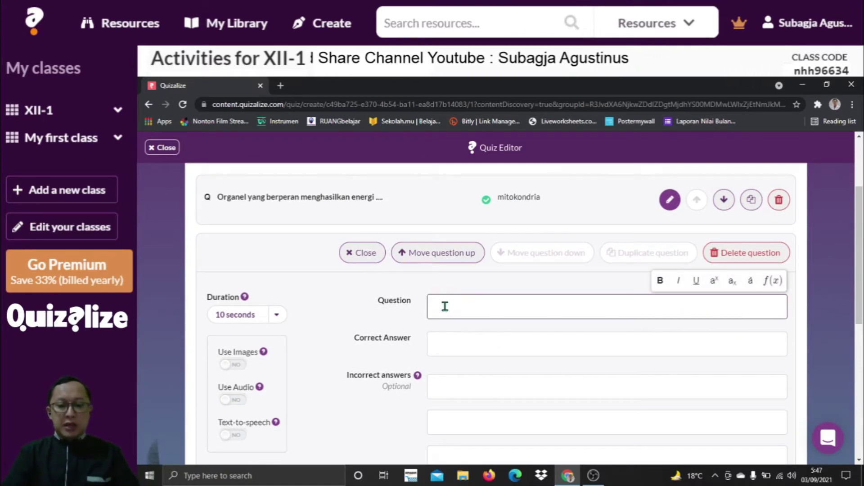
pyautogui.write('Organ')
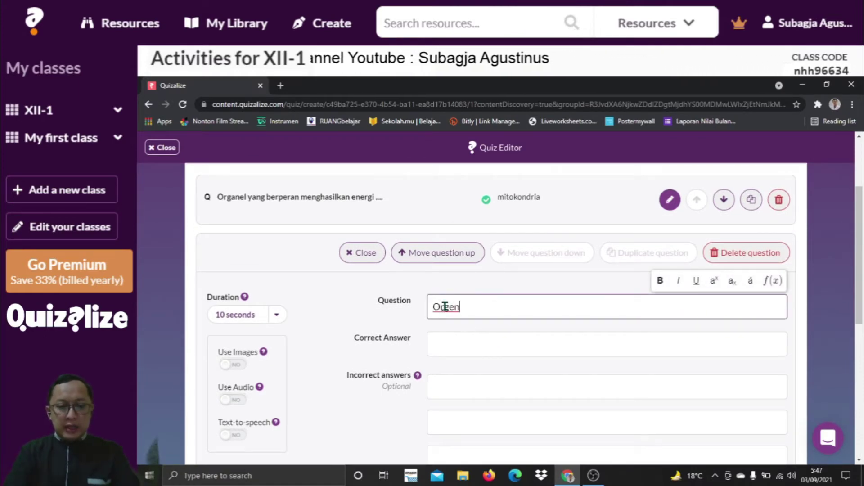
pyautogui.press('BackSpace')
pyautogui.press('BackSpace')
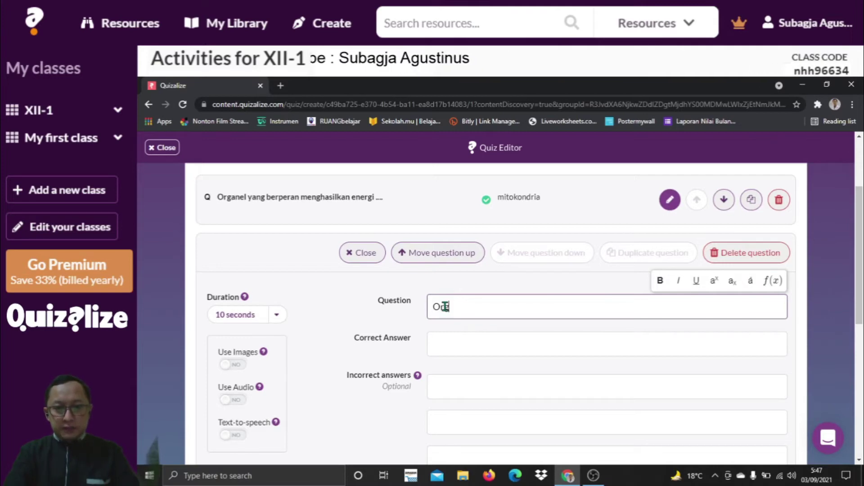
pyautogui.write('ganel yang berperan')
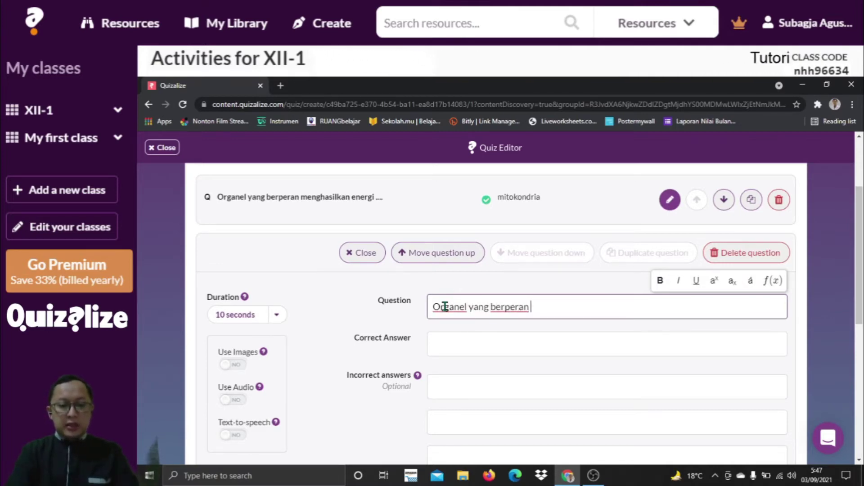
pyautogui.write(' dalam ')
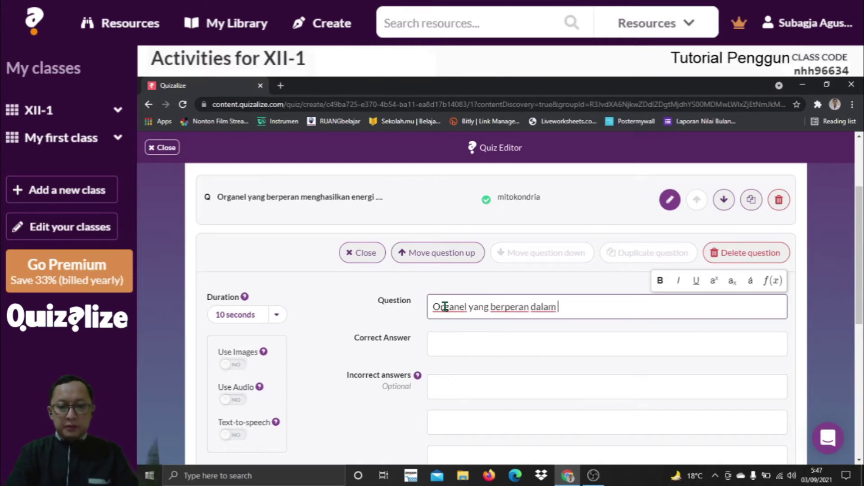
pyautogui.write('pembentukan')
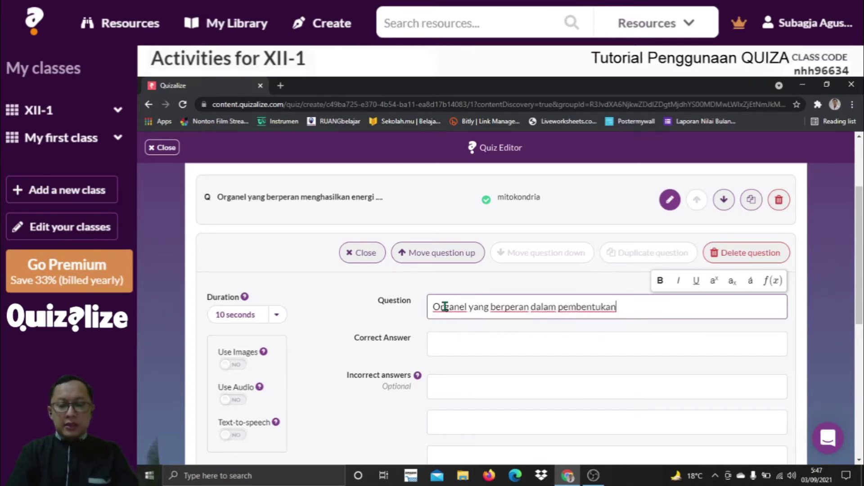
pyautogui.write(' ribosom')
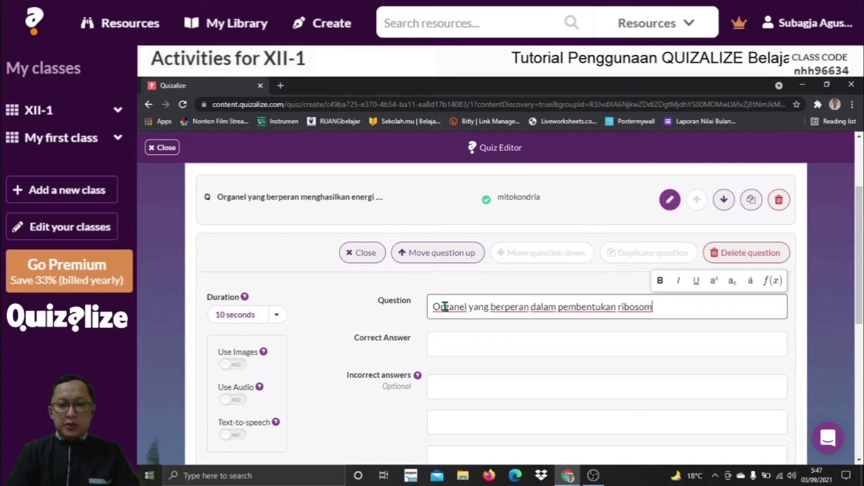
pyautogui.write(' ....')
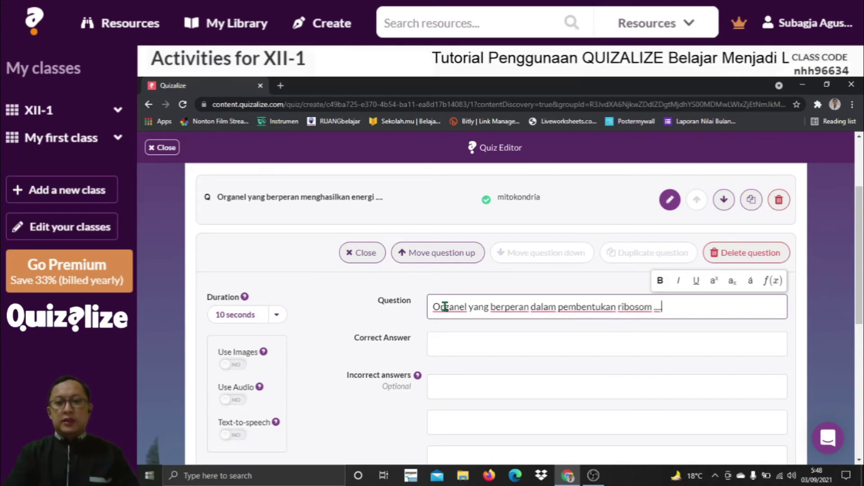
pyautogui.moveTo(618, 307); pyautogui.dragTo(654, 310)
pyautogui.write('protein')
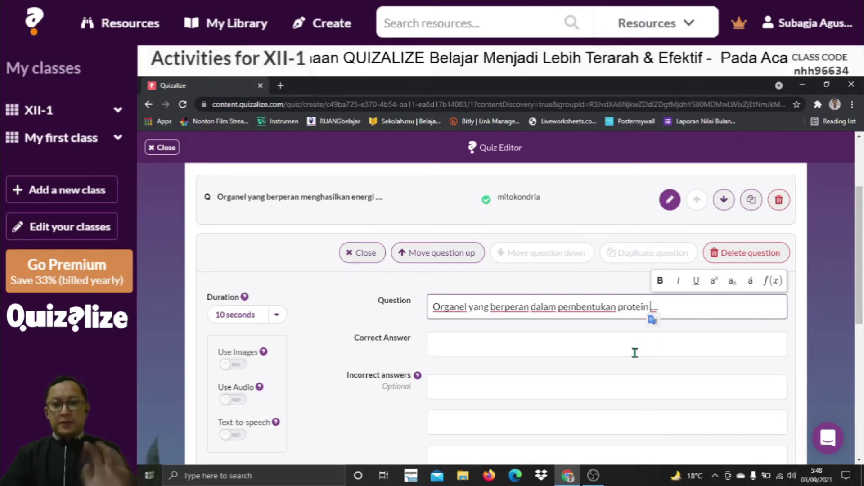
pyautogui.click(451, 343)
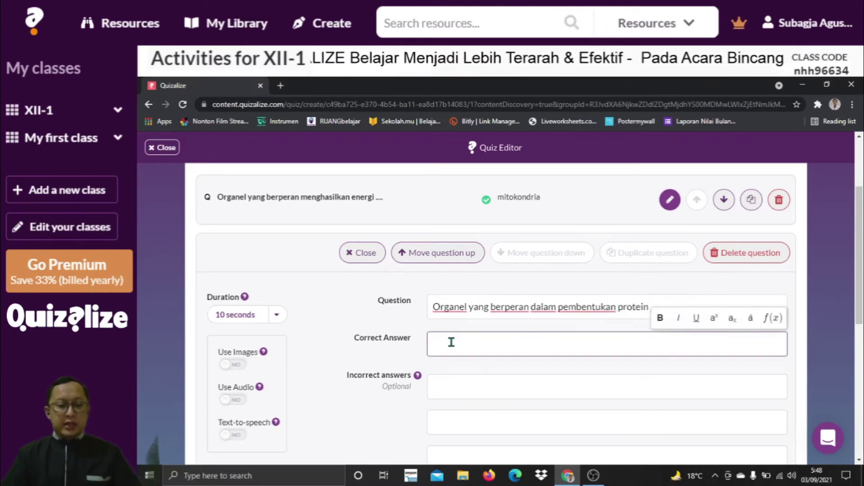
pyautogui.write('ribosom')
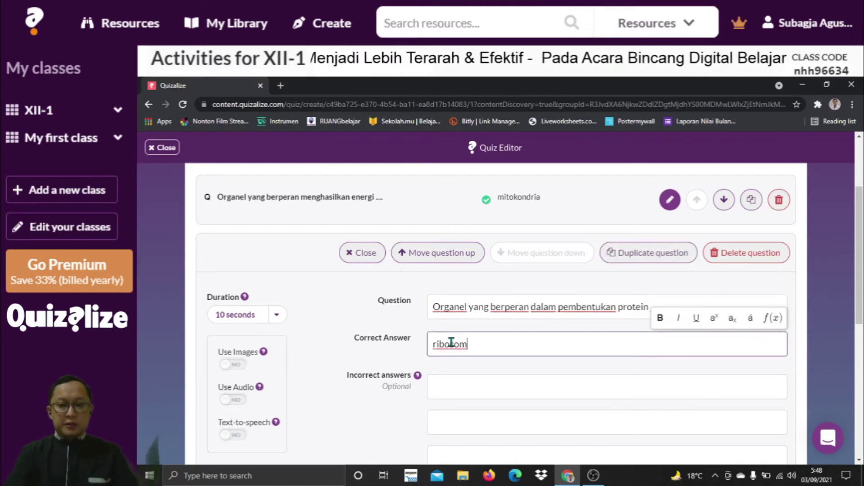
# - Enter mitokondria, peroksisom and lisosom as the three incorrect answers of the protein question
pyautogui.click(457, 387)
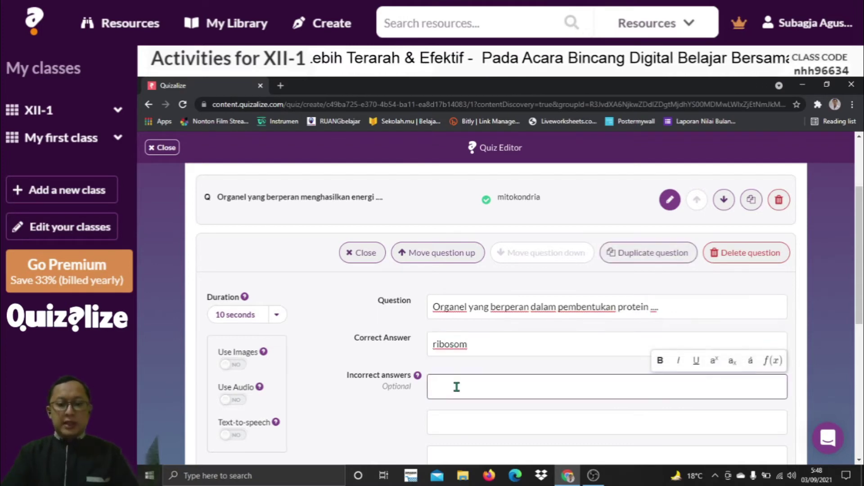
pyautogui.write('mitok')
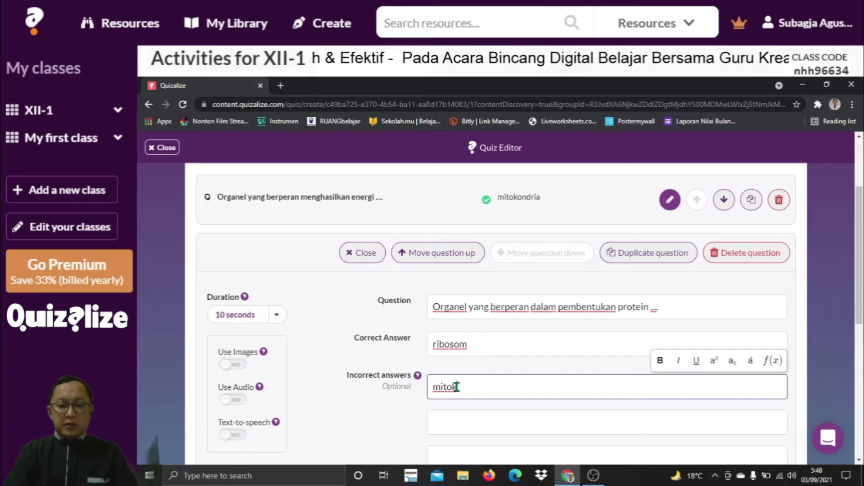
pyautogui.write('ondria')
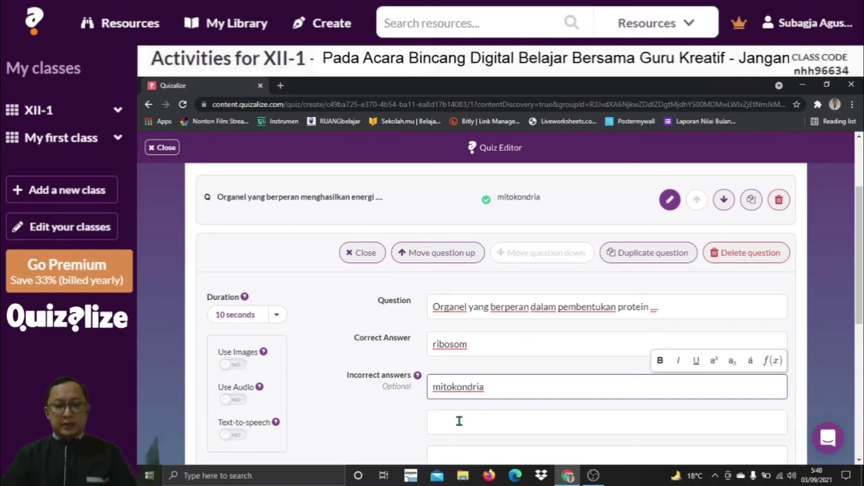
pyautogui.click(459, 421)
pyautogui.write('peroksiso')
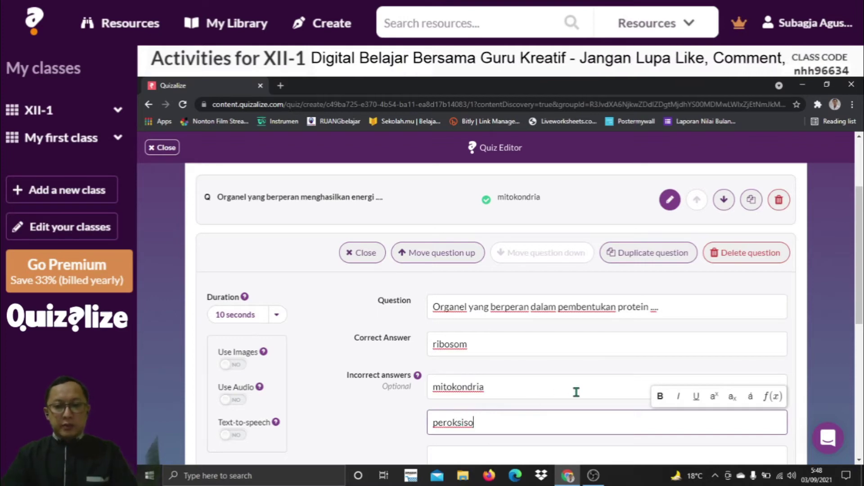
pyautogui.write('m')
pyautogui.click(510, 456)
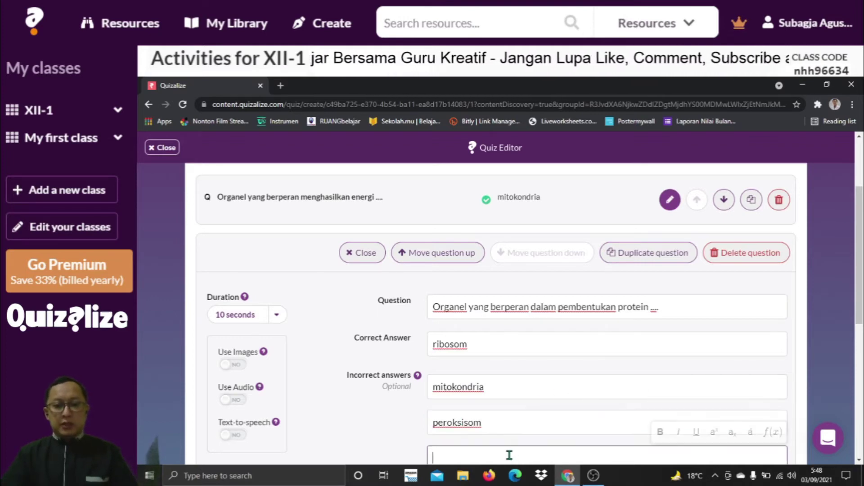
pyautogui.write('lisosom')
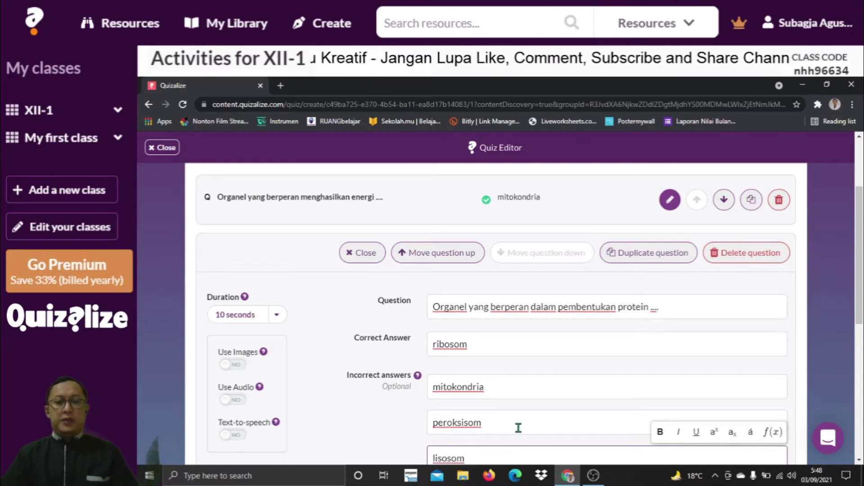
# - Add a third question to the quiz with the text "Organel yang berperan dalam penetralisir racun ...."
pyautogui.scroll(-5, 518, 427)
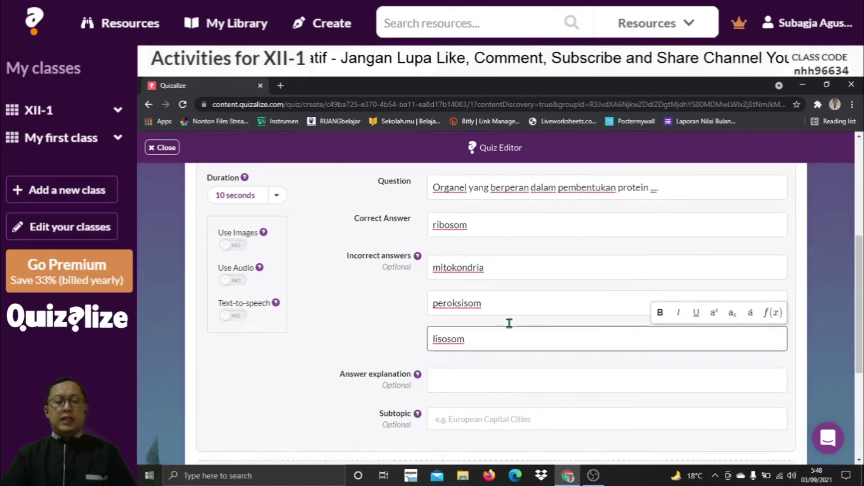
pyautogui.click(463, 394)
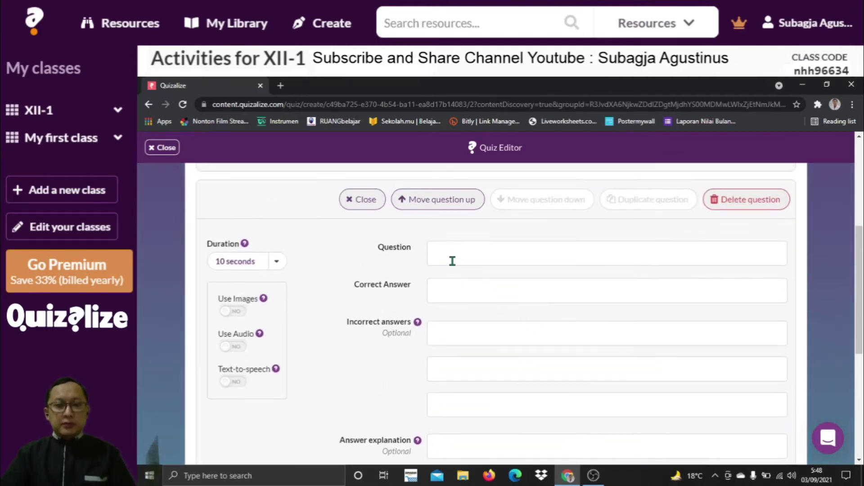
pyautogui.click(448, 255)
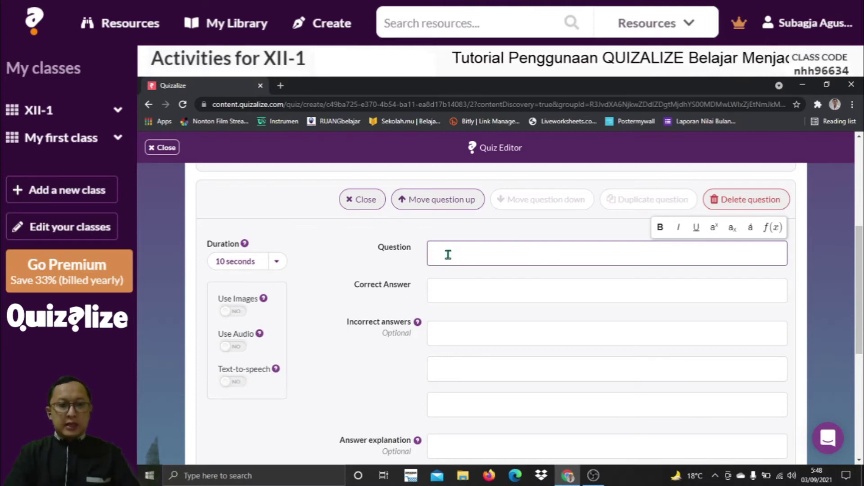
pyautogui.write('Orien')
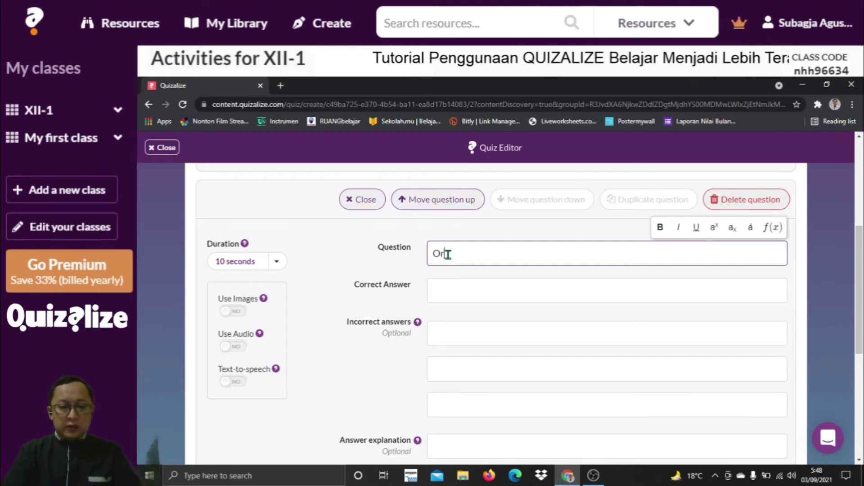
pyautogui.press('BackSpace')
pyautogui.press('BackSpace')
pyautogui.write('a')
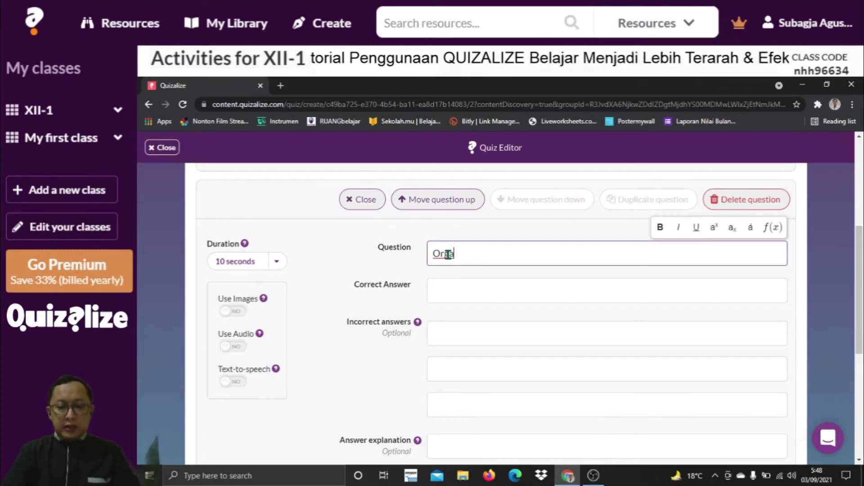
pyautogui.write('nel yang berp')
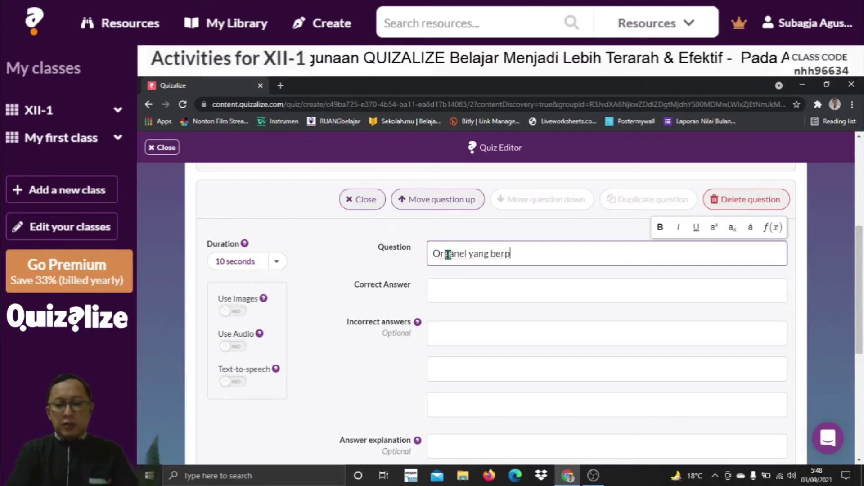
pyautogui.write('eran dalam ')
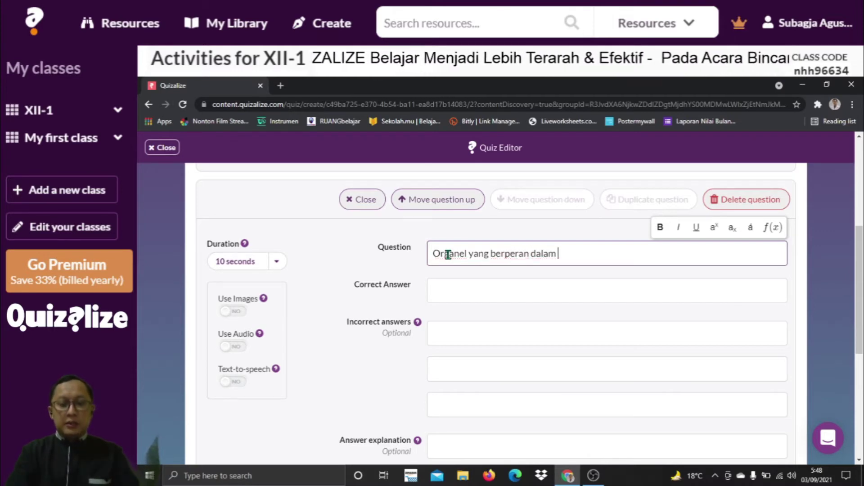
pyautogui.write('penetra')
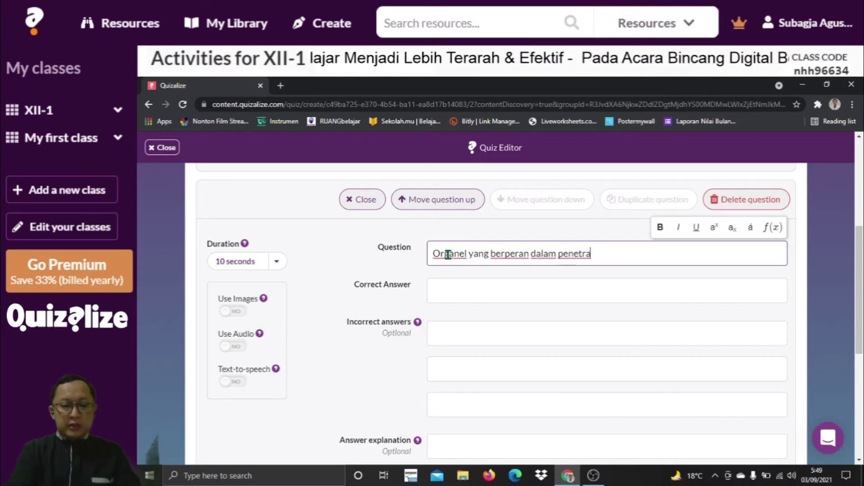
pyautogui.write('lisir')
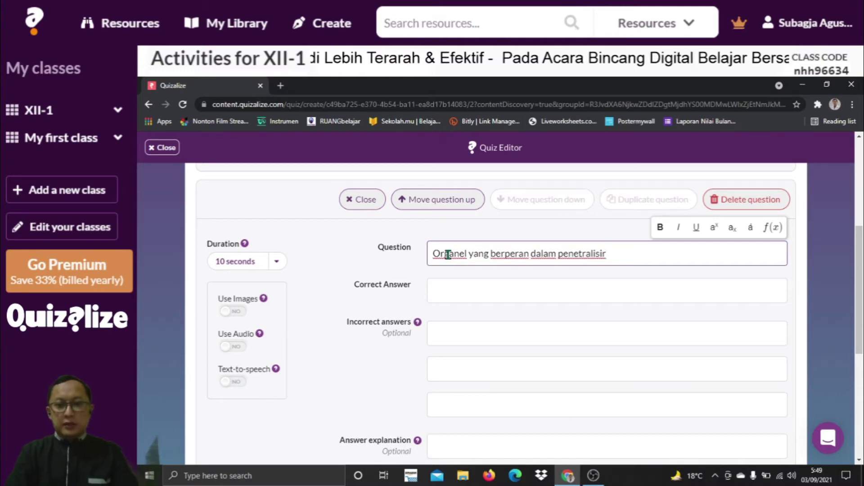
pyautogui.write(' racun ')
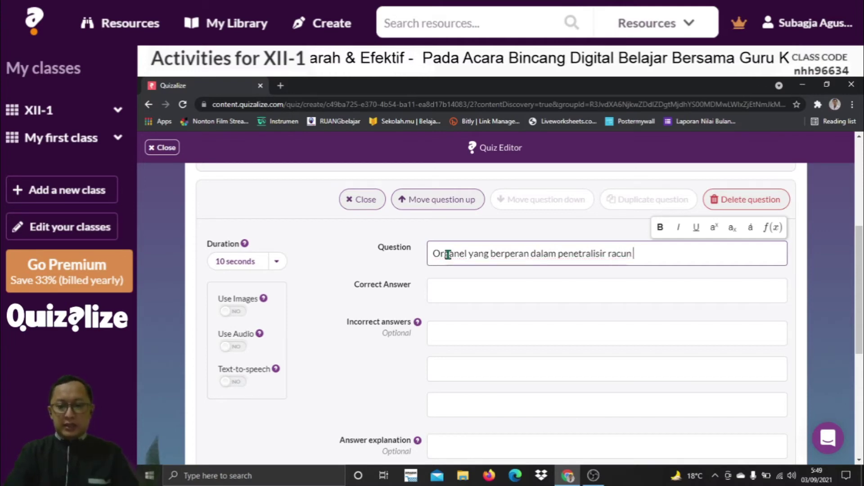
pyautogui.write('....')
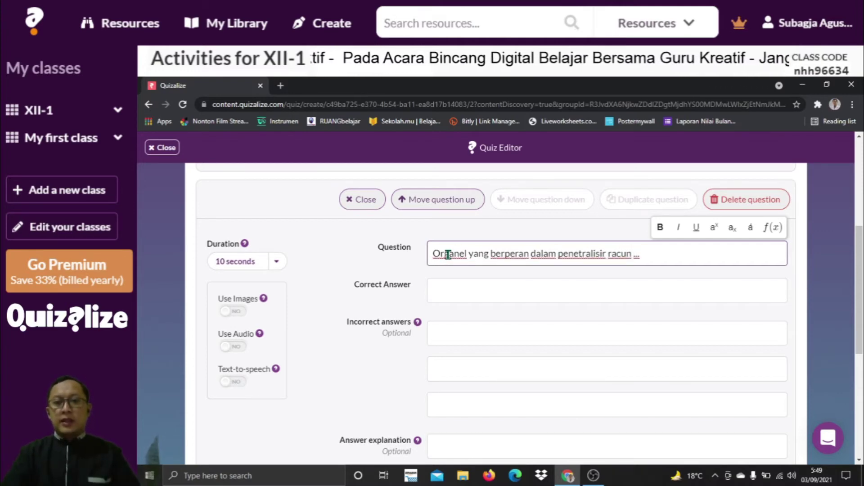
# - Enter Peroksisom as the racun question's correct answer and lisosom, mitokondria and ribosom as its three incorrect answers
pyautogui.click(464, 293)
pyautogui.write('eroksis')
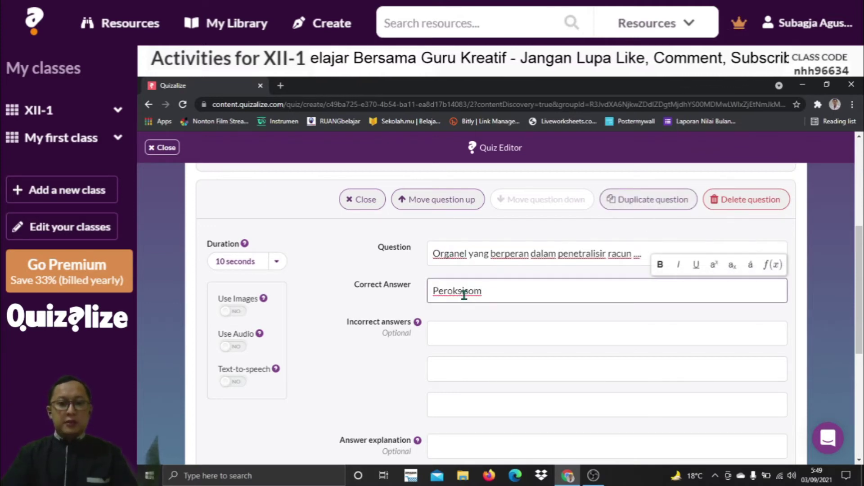
pyautogui.write('om')
pyautogui.click(469, 328)
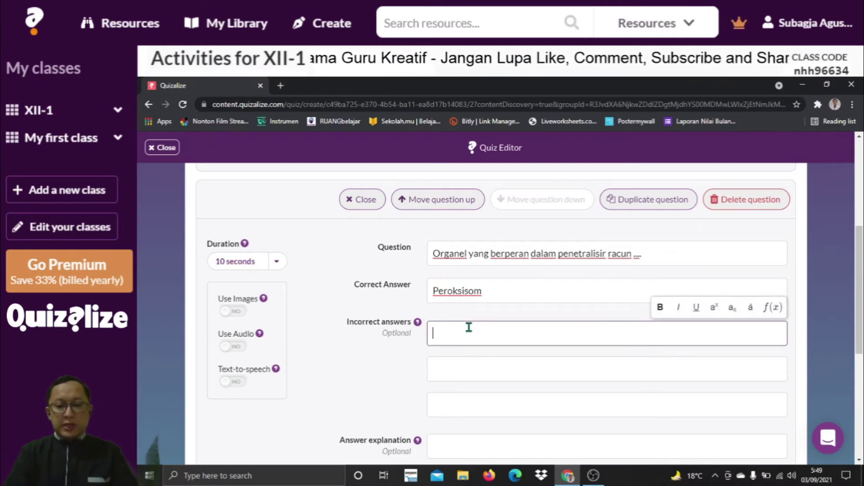
pyautogui.write('lisosom')
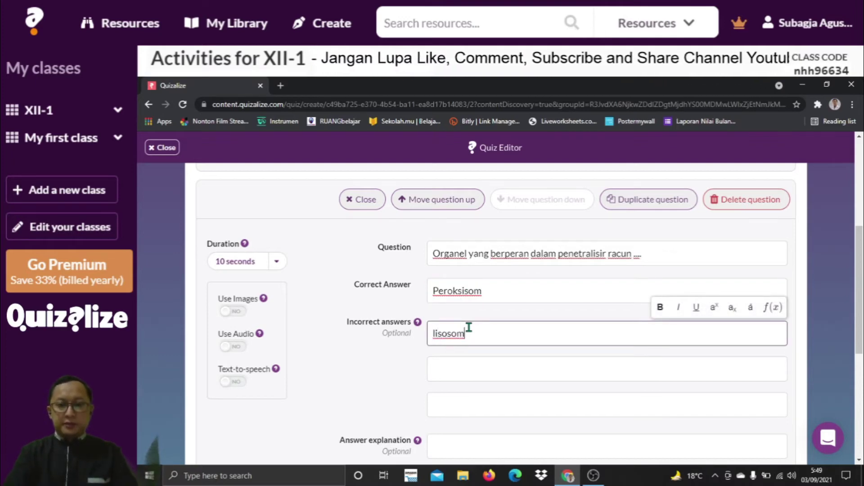
pyautogui.click(474, 369)
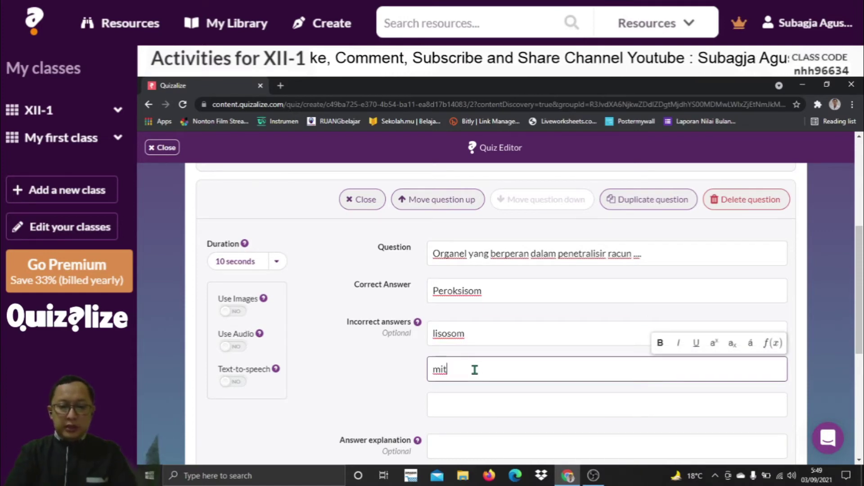
pyautogui.write('mitokondria')
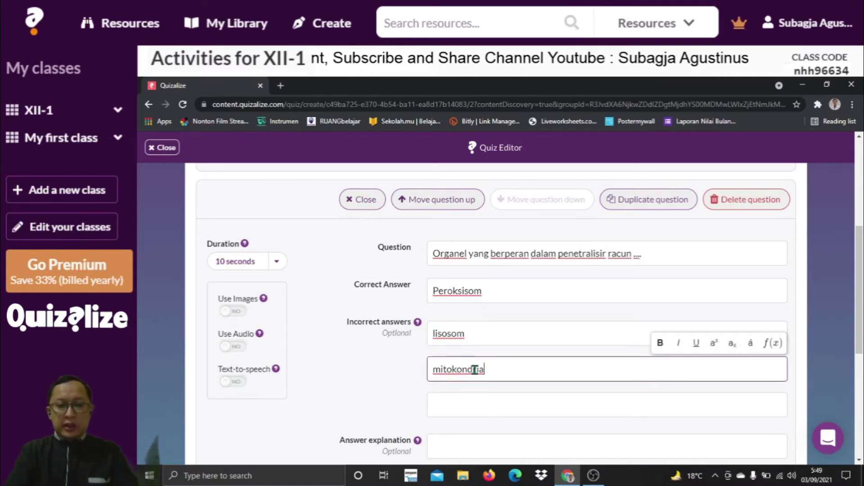
pyautogui.click(465, 402)
pyautogui.write('r')
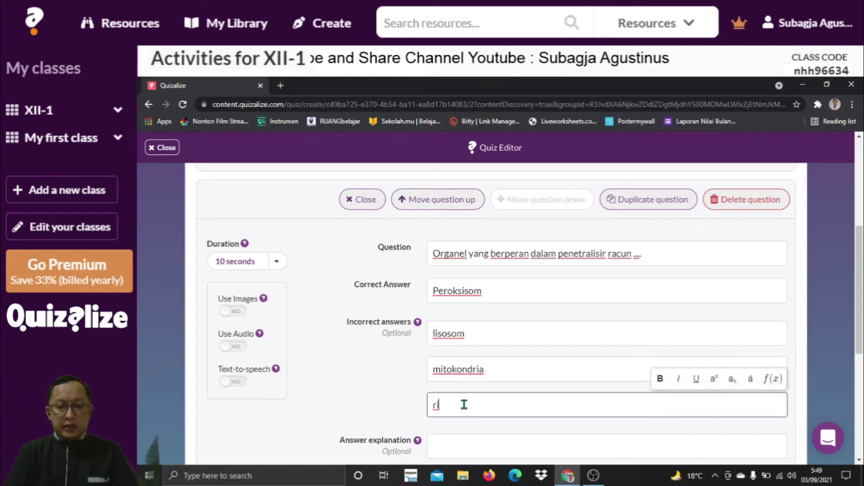
pyautogui.write('ibosom')
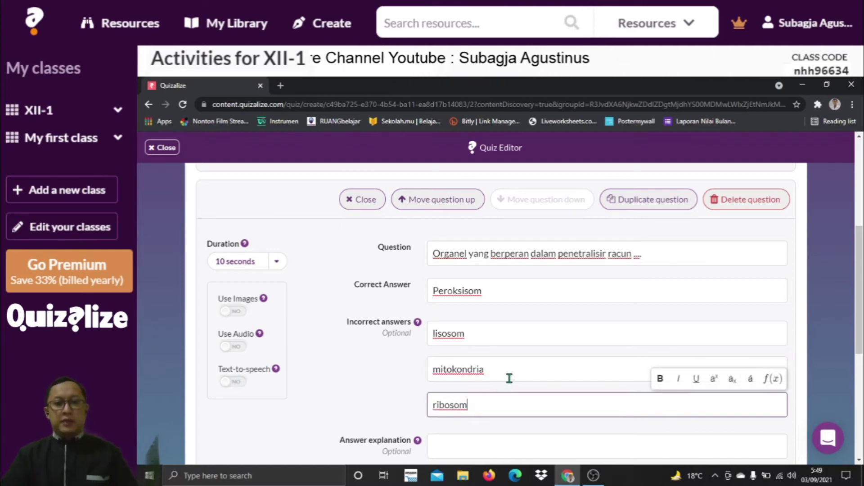
# - Add a fourth question to the quiz below the racun question
pyautogui.scroll(5, 520, 346)
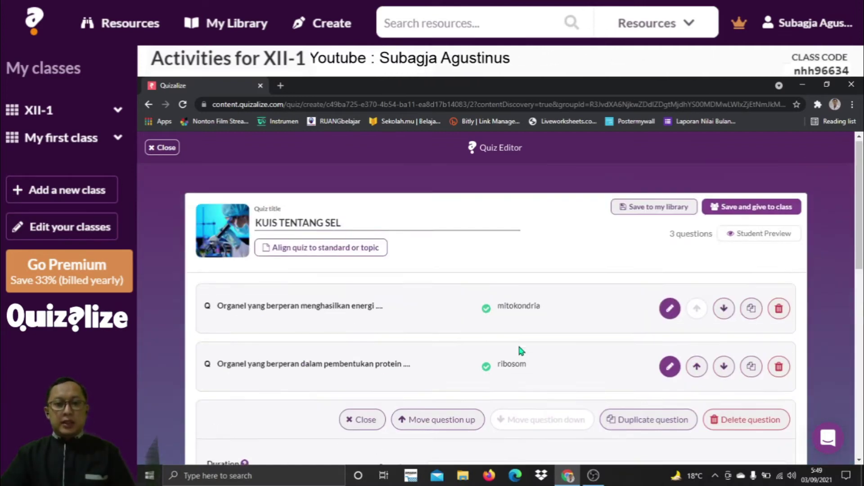
pyautogui.scroll(-10, 520, 349)
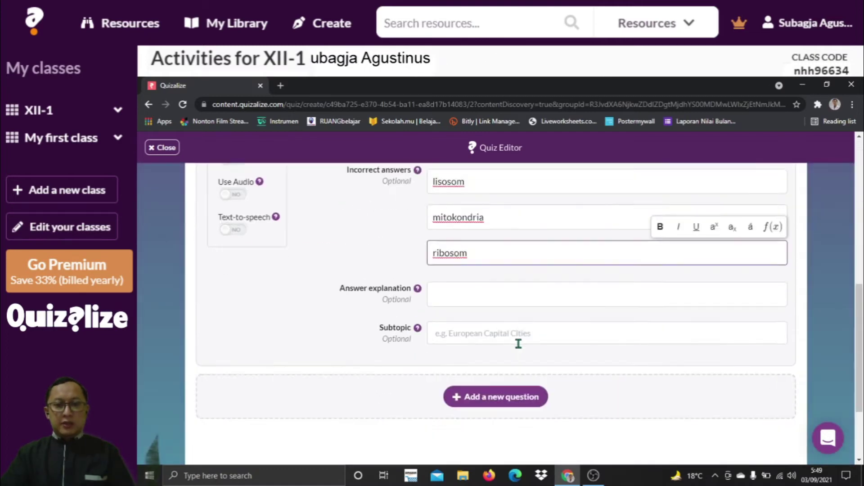
pyautogui.scroll(-2, 519, 344)
pyautogui.click(499, 353)
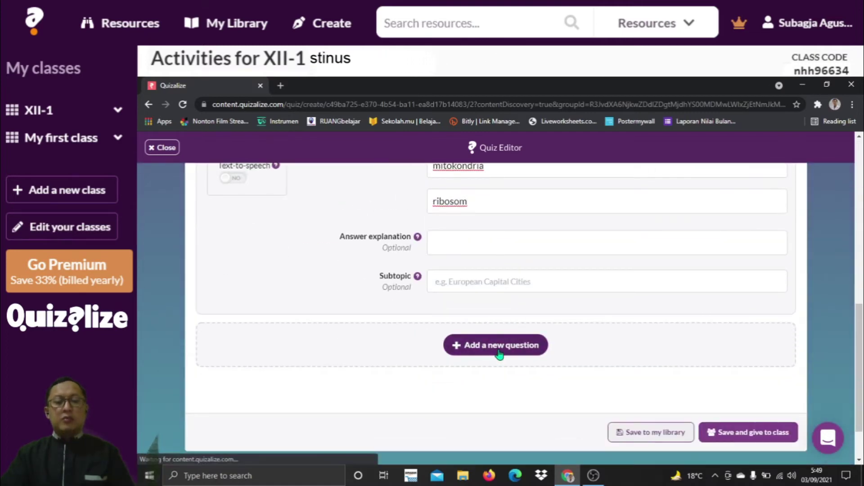
pyautogui.click(499, 353)
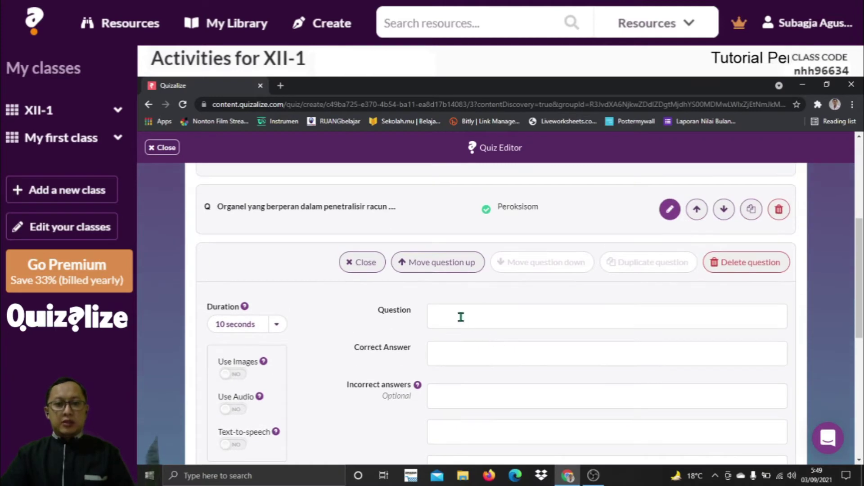
# - Enter "Organel yang berperan dalam pencernaan intraseluler ...." as the fourth question's text and lisosom as its correct answer
pyautogui.click(458, 316)
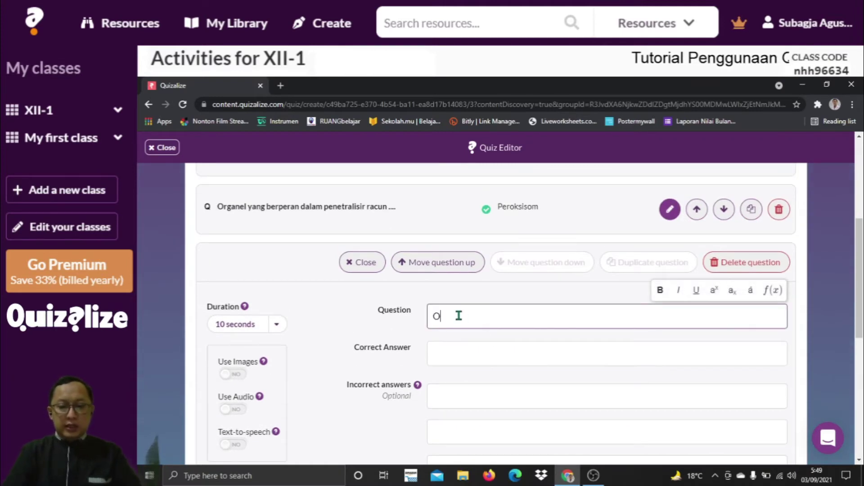
pyautogui.write('Organel yang')
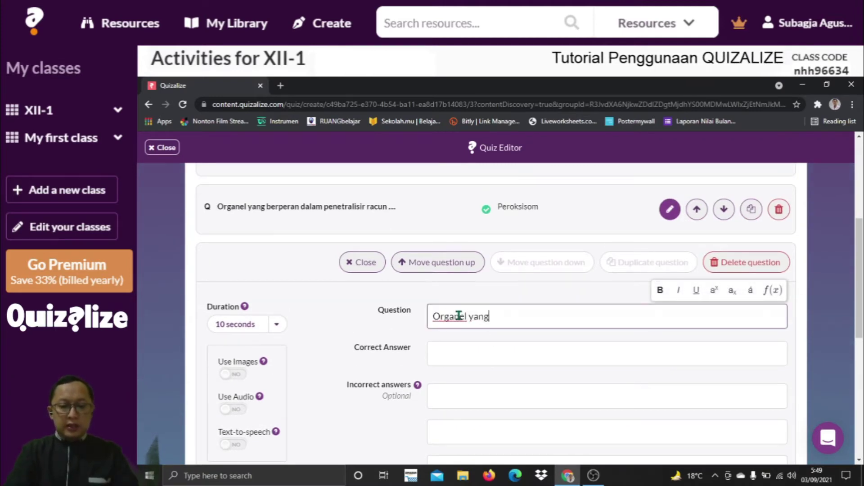
pyautogui.write(' berperan')
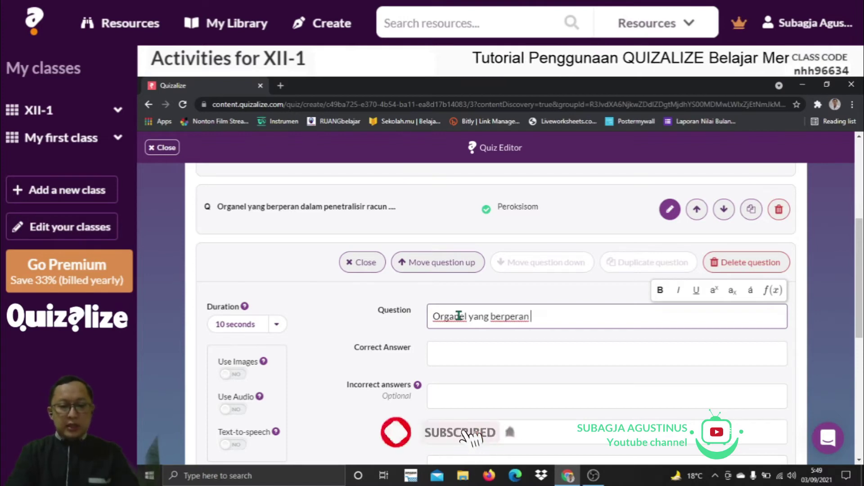
pyautogui.write(' dala')
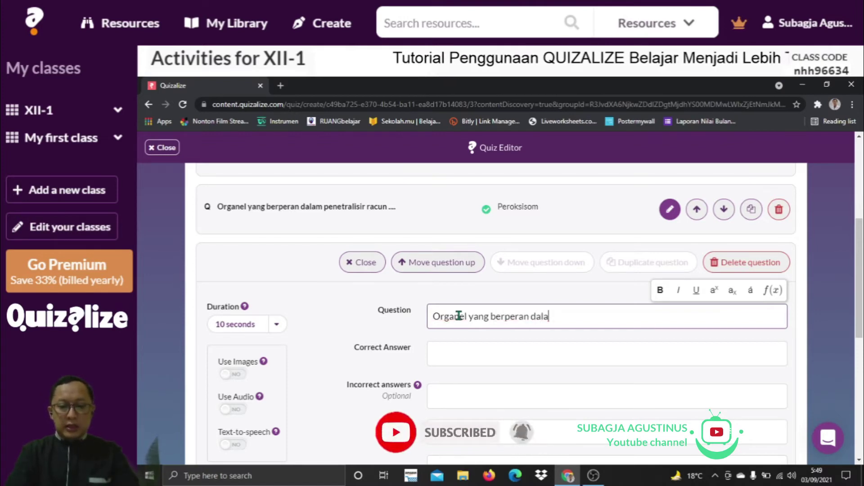
pyautogui.write('m pen')
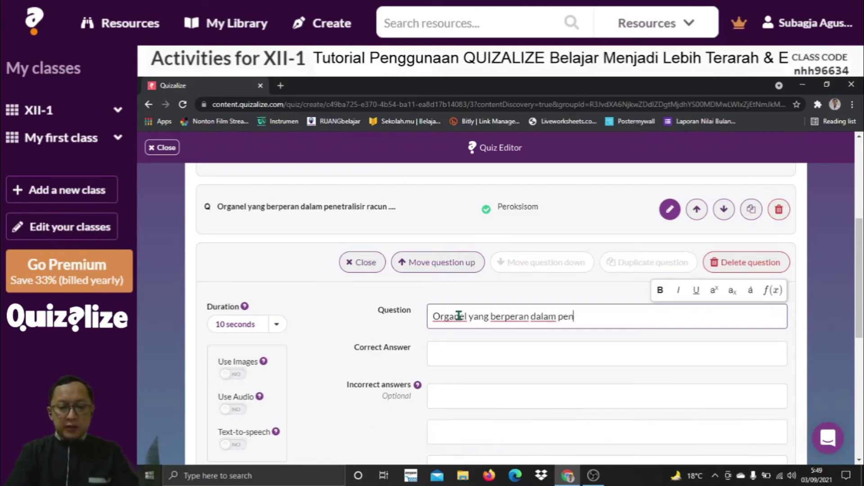
pyautogui.write('cernaan i')
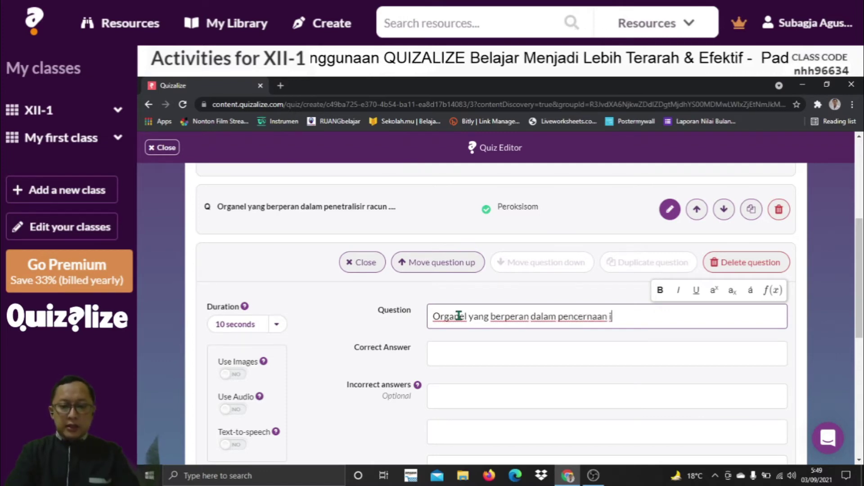
pyautogui.write('ntra selu')
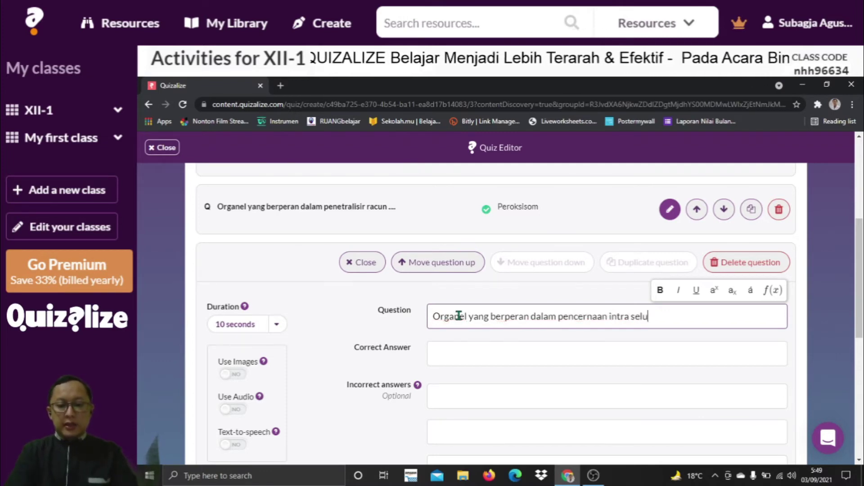
pyautogui.write('ler')
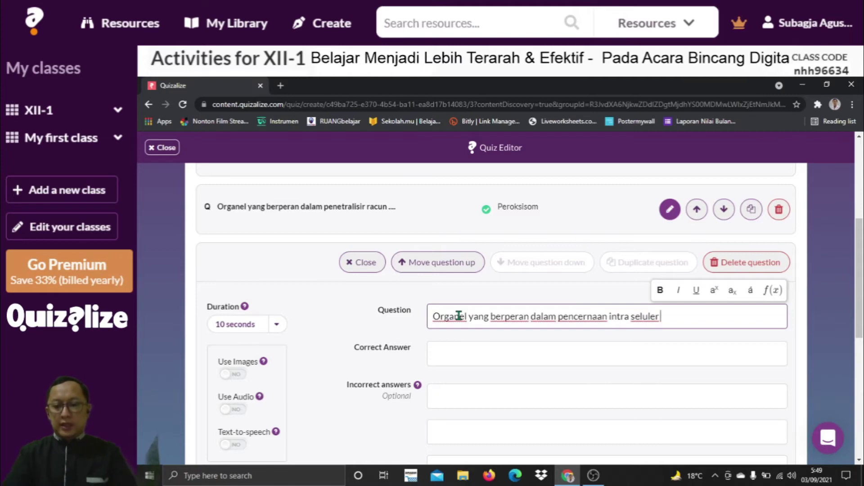
pyautogui.write(' ....')
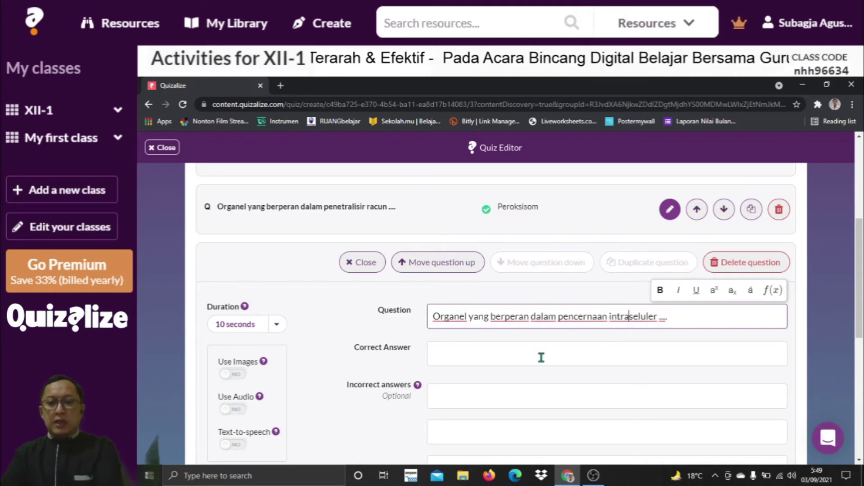
pyautogui.click(468, 351)
pyautogui.write('lisosom')
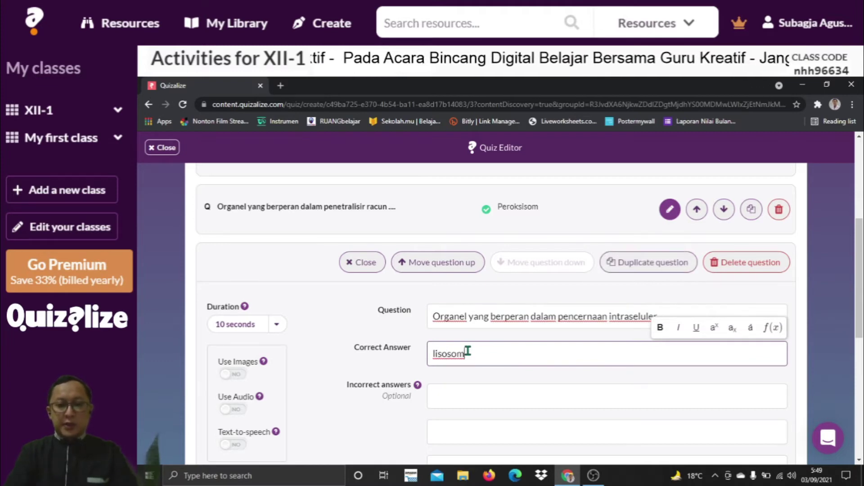
# - Enter ribosom, peroksisom and mitokondria as the three incorrect answers of the pencernaan intraseluler question
pyautogui.click(460, 399)
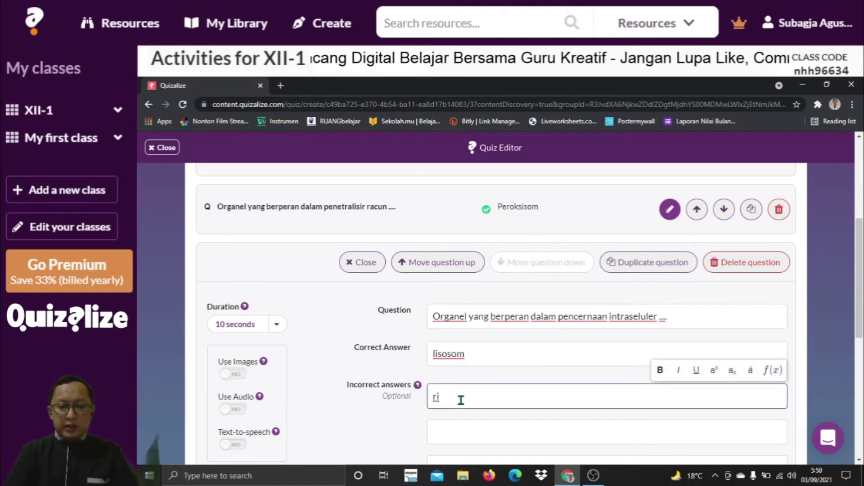
pyautogui.write('ribosom')
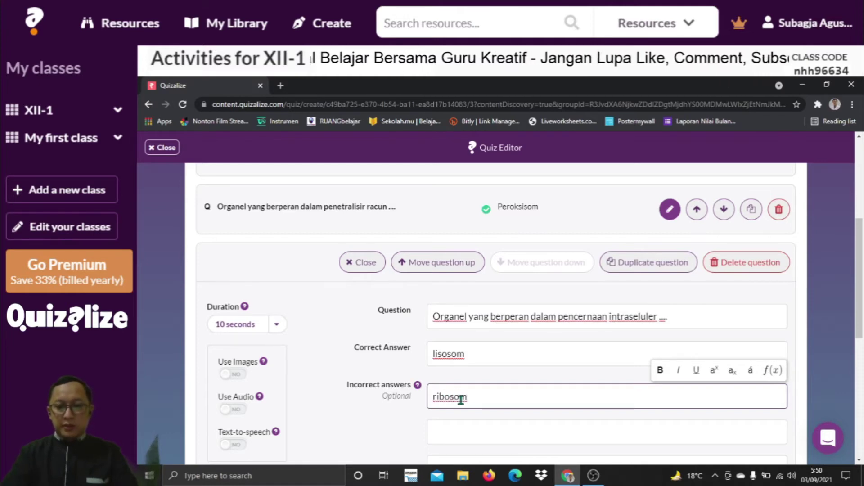
pyautogui.click(460, 431)
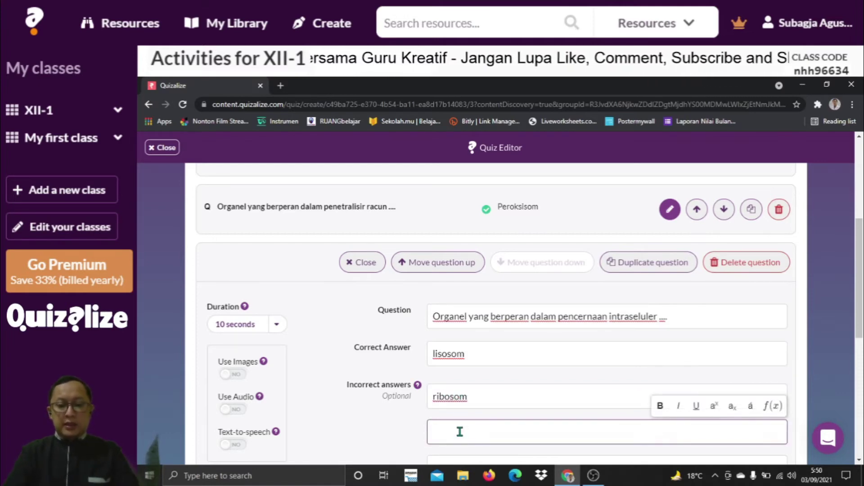
pyautogui.write('perok')
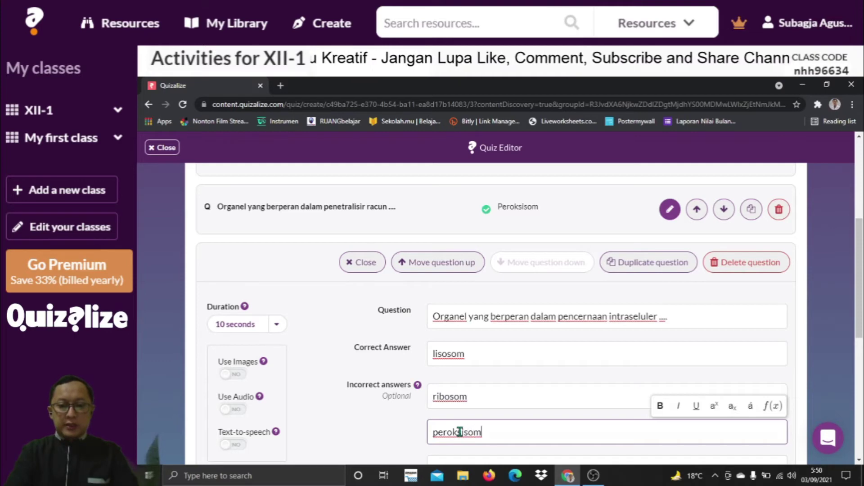
pyautogui.write('sisom')
pyautogui.click(488, 459)
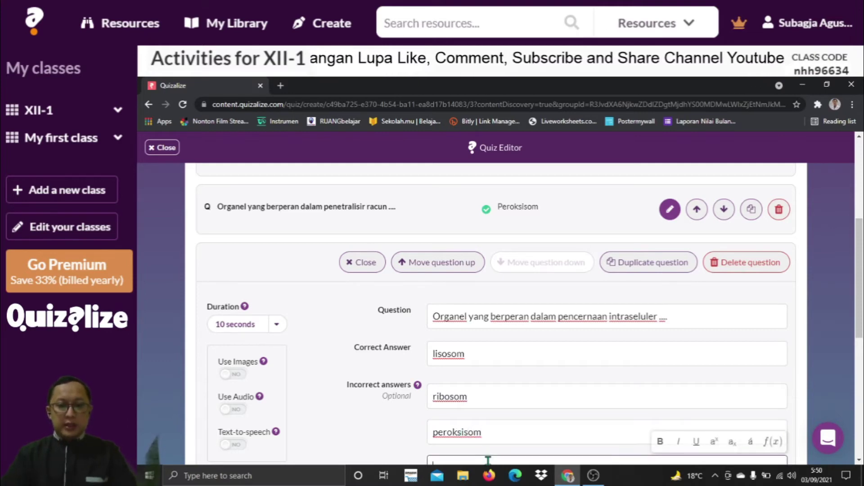
pyautogui.write('mitokondria')
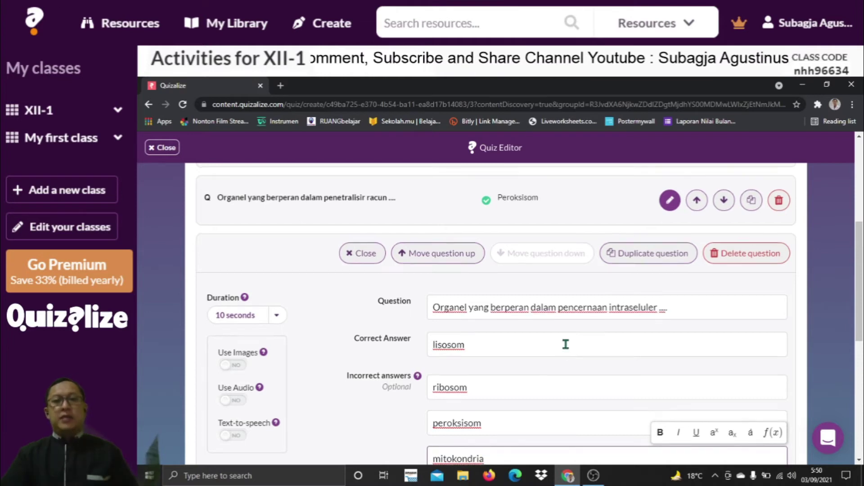
pyautogui.scroll(-5, 565, 345)
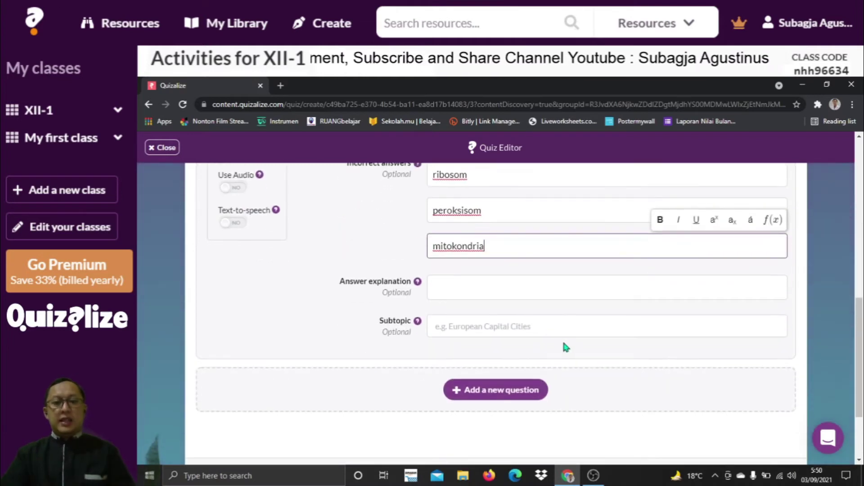
pyautogui.scroll(5, 525, 319)
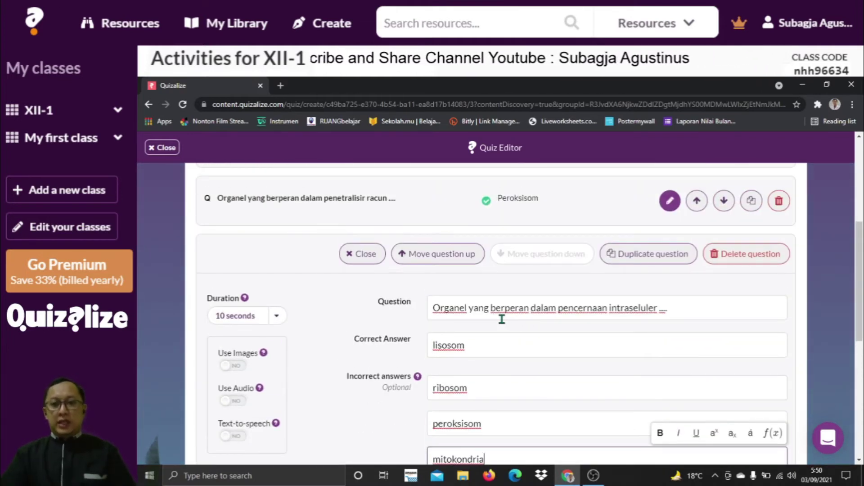
# - Add a blank fifth question to the quiz below the pencernaan intraseluler question
pyautogui.scroll(-5, 508, 311)
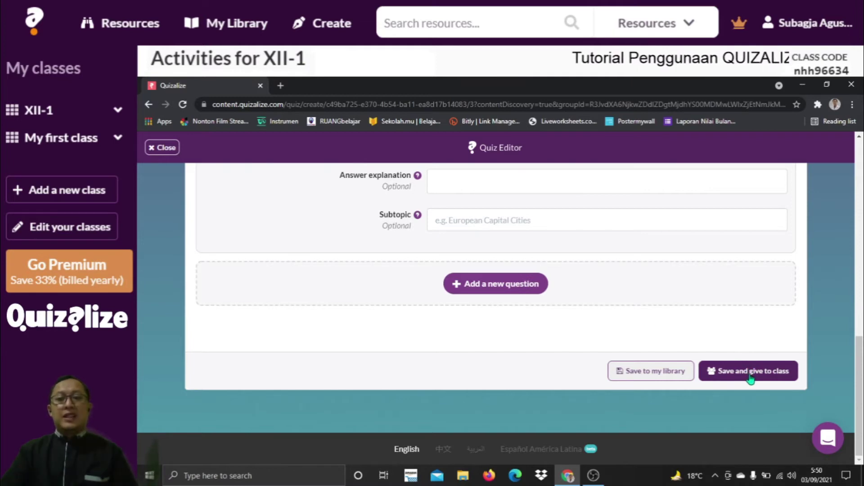
pyautogui.click(646, 382)
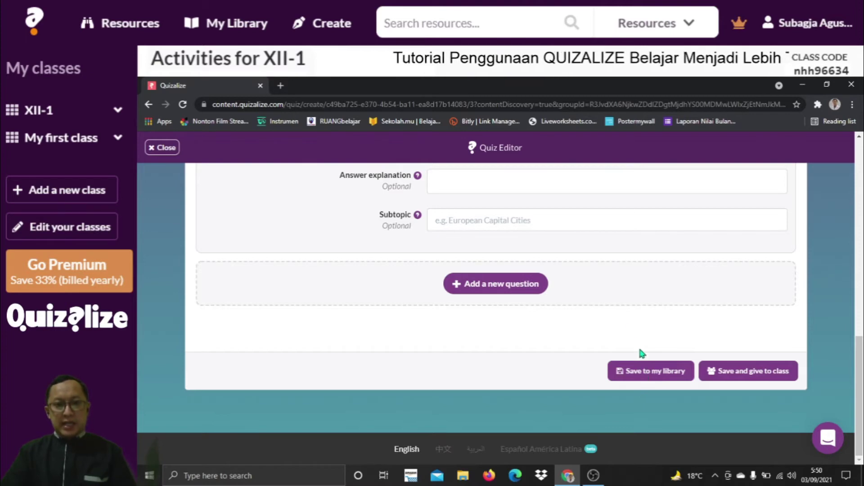
pyautogui.click(476, 285)
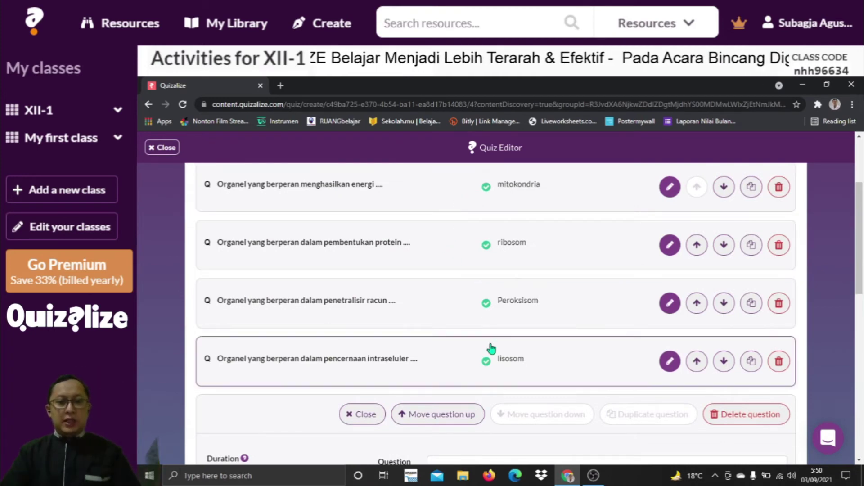
pyautogui.scroll(-3, 488, 360)
pyautogui.scroll(-3, 568, 286)
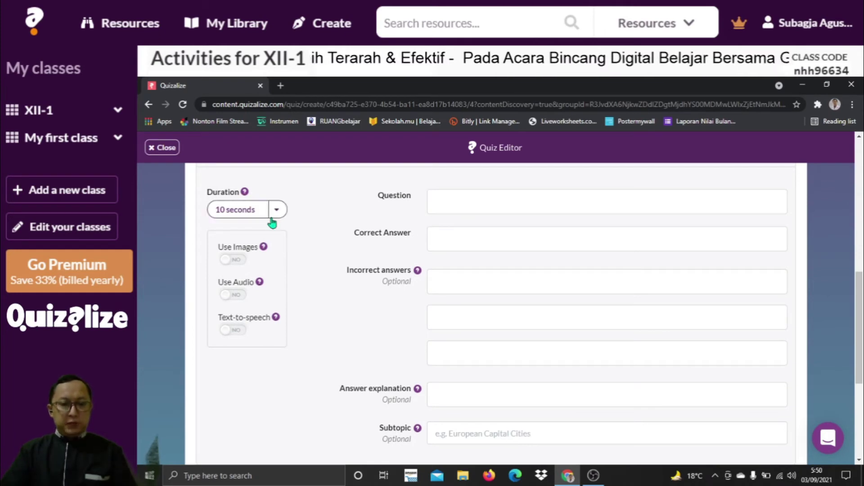
# - Save the quiz to the personal library and dismiss the save confirmation
pyautogui.scroll(-5, 604, 270)
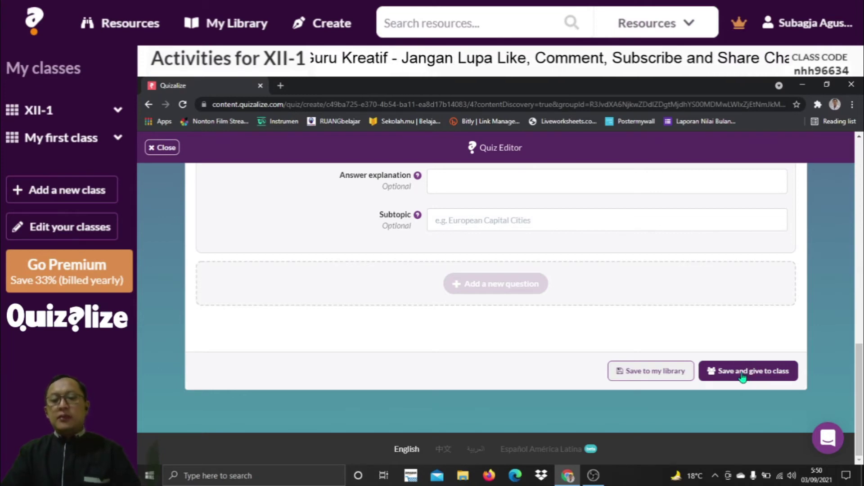
pyautogui.click(659, 376)
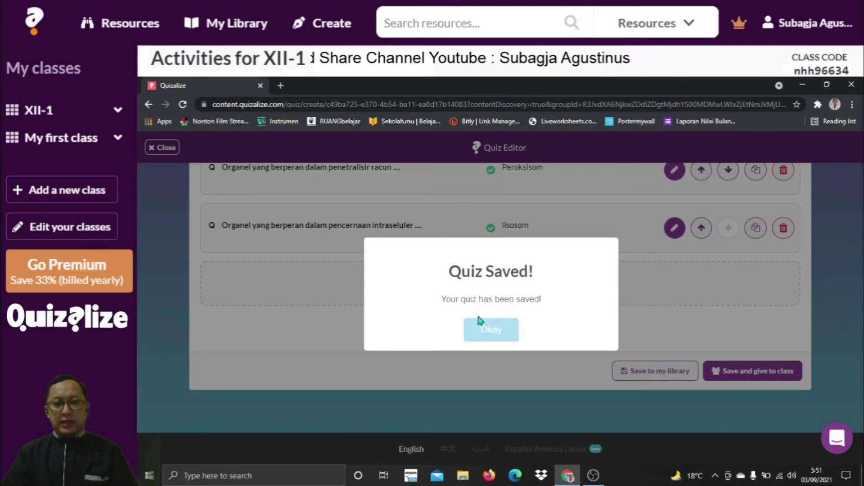
pyautogui.click(488, 334)
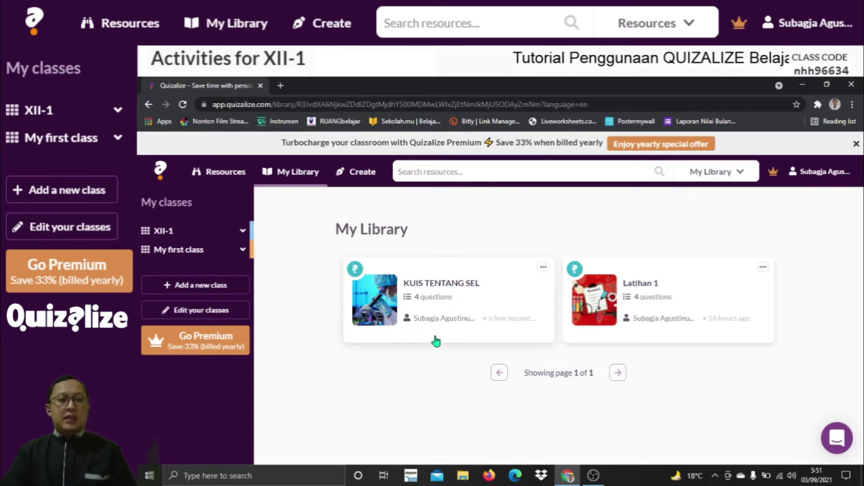
# - Open KUIS TENTANG SEL from the library and review all its questions and answer options
pyautogui.click(429, 310)
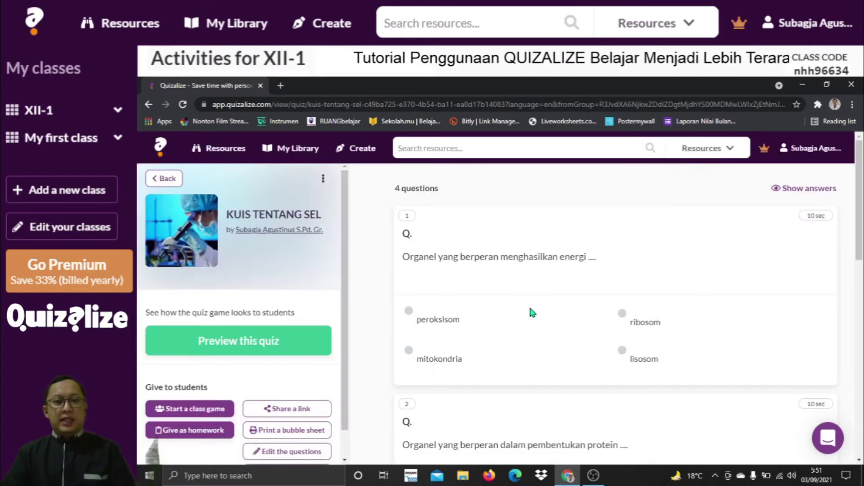
pyautogui.scroll(-4, 528, 310)
pyautogui.scroll(-8, 531, 318)
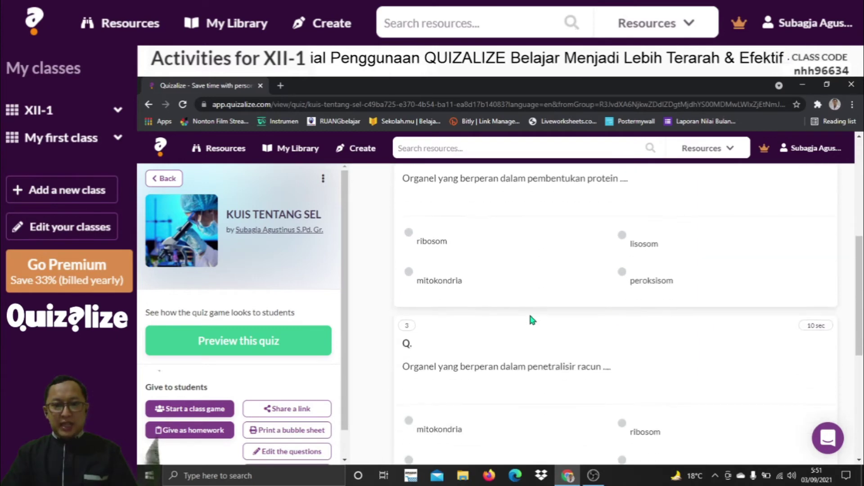
pyautogui.scroll(-2, 532, 319)
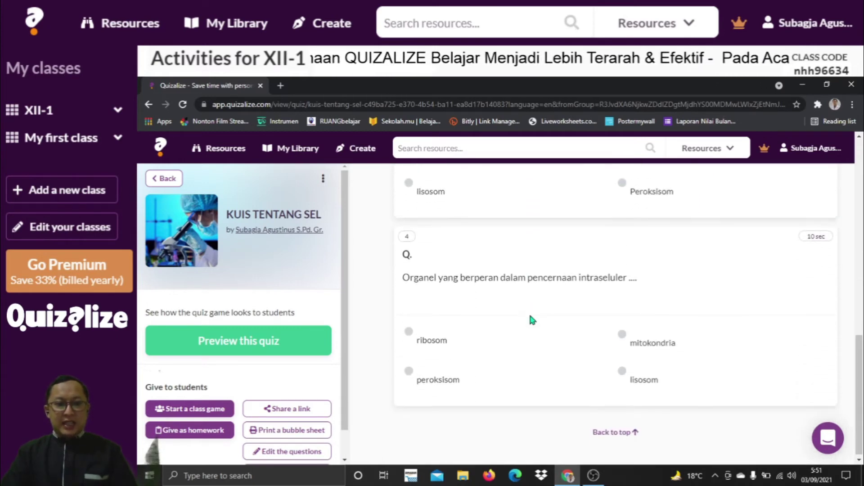
pyautogui.scroll(9, 532, 320)
pyautogui.scroll(4, 532, 320)
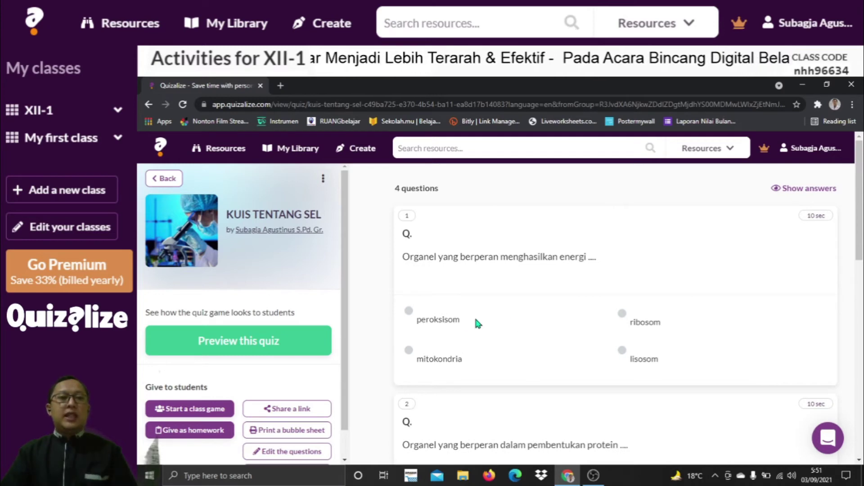
# - Copy the share link of KUIS TENTANG SEL and close the sharing dialog
pyautogui.scroll(-1, 252, 374)
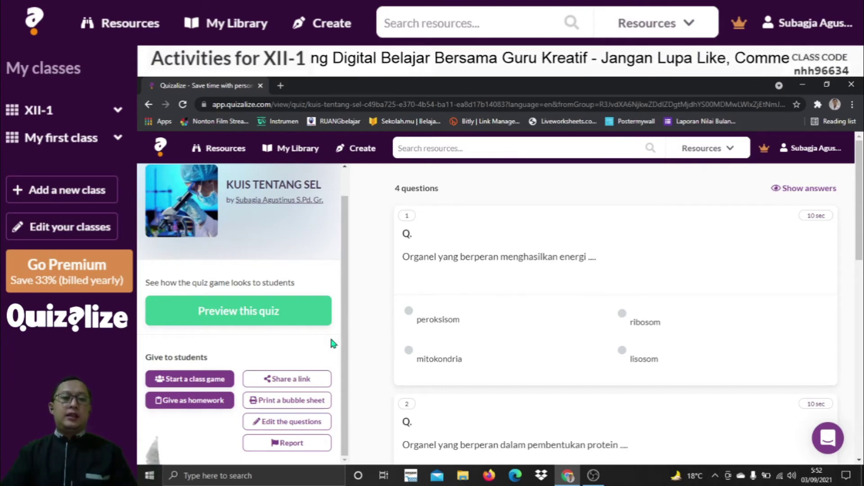
pyautogui.click(305, 384)
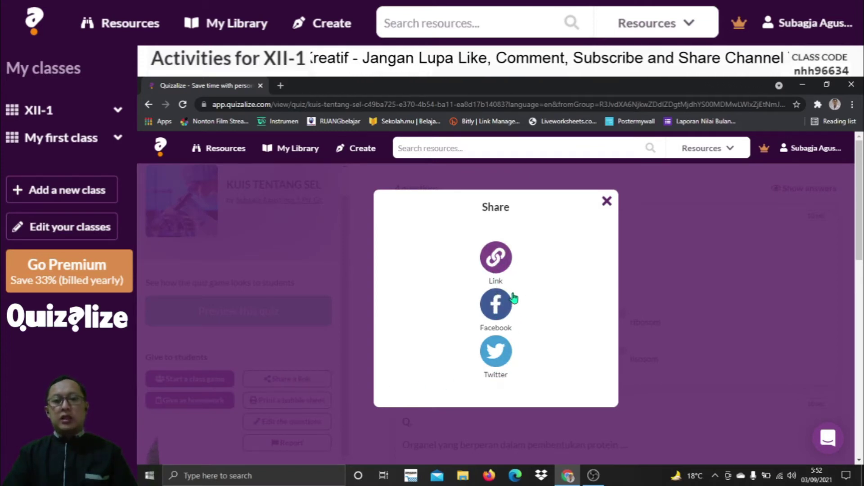
pyautogui.click(503, 260)
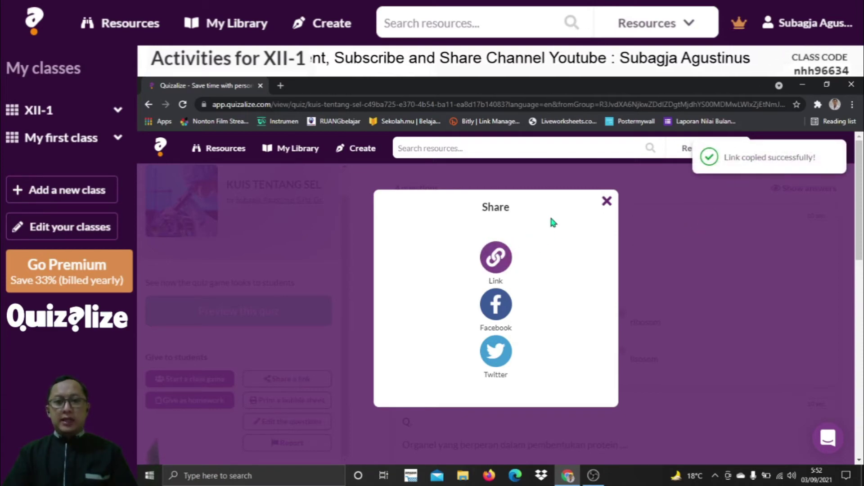
pyautogui.click(607, 201)
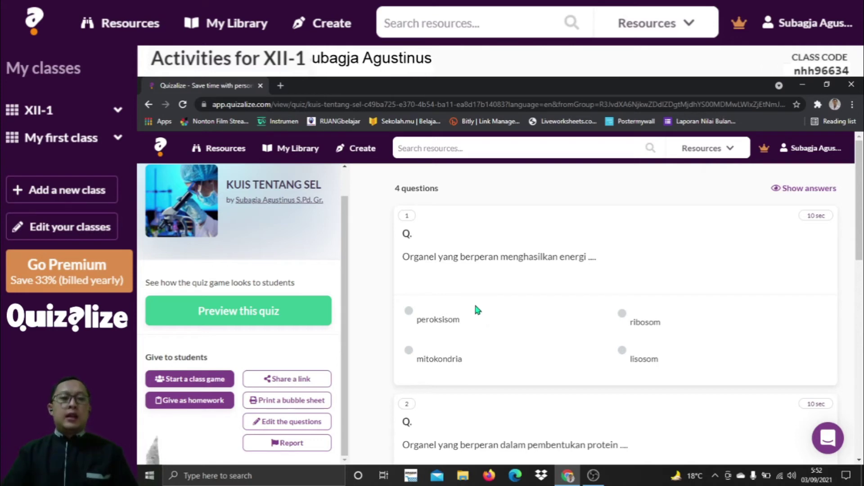
# - Start a class game with KUIS TENTANG SEL and check which classes it can be assigned to, keeping XII-1
pyautogui.click(203, 383)
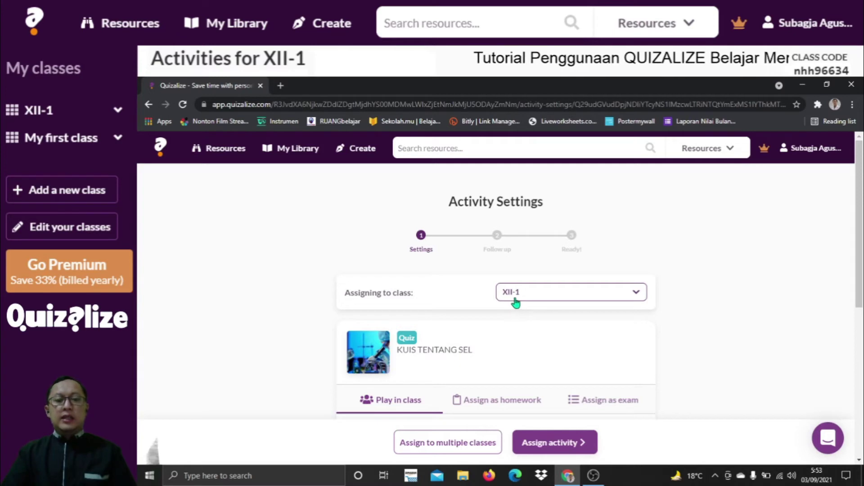
pyautogui.click(636, 297)
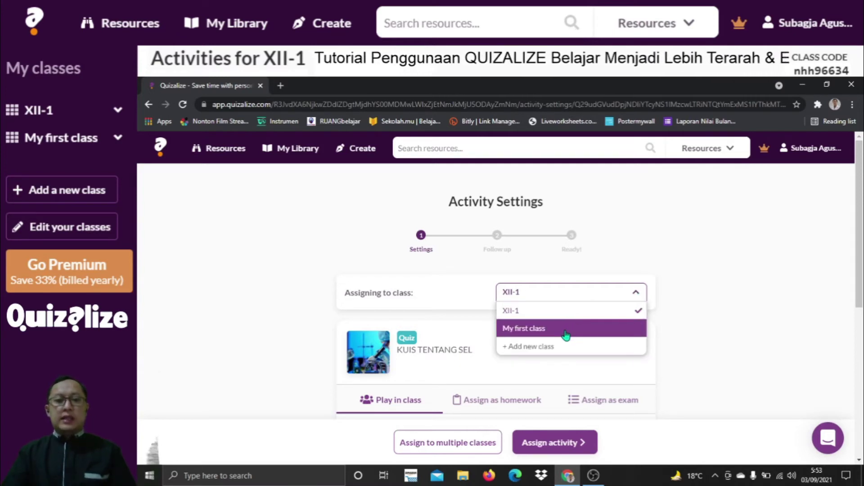
pyautogui.click(636, 296)
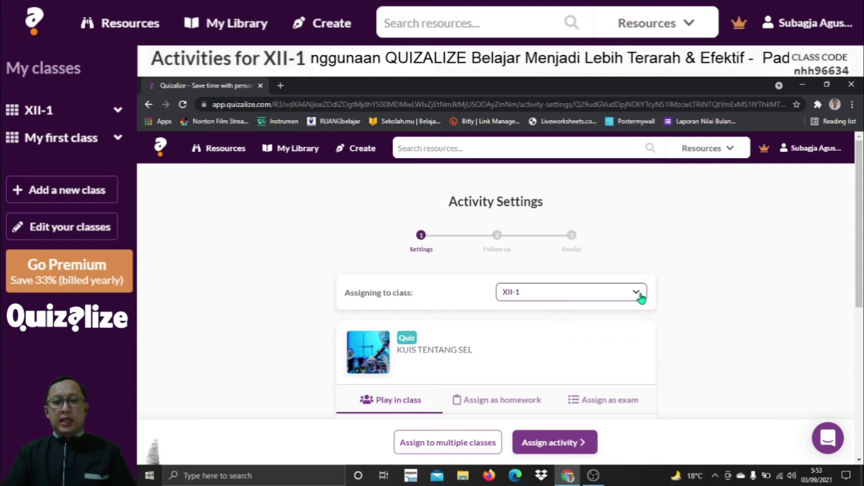
pyautogui.click(640, 296)
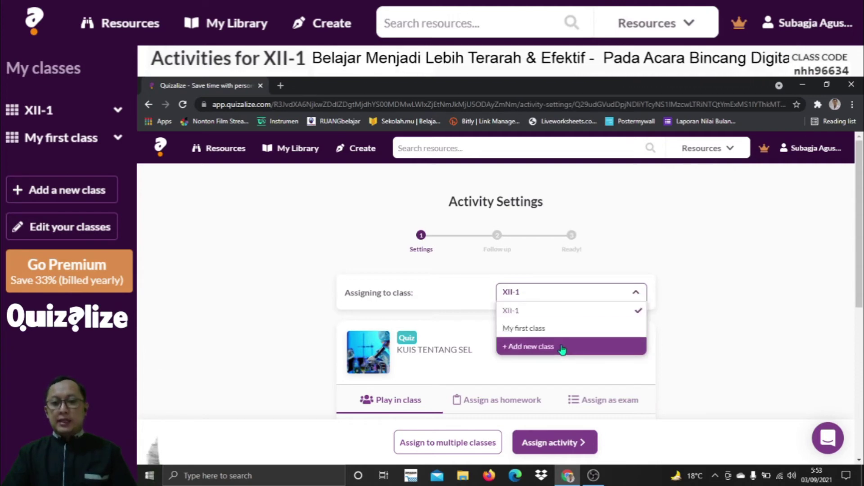
pyautogui.click(732, 299)
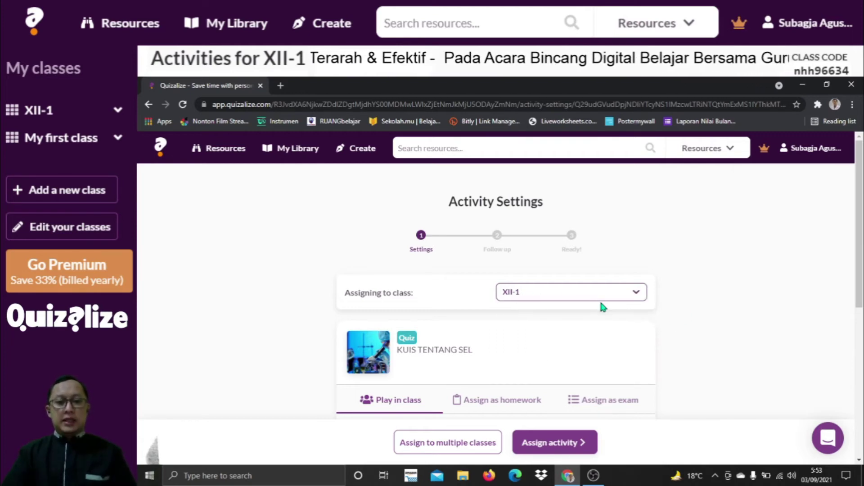
# - Review the Play in class settings and assign the quiz to XII-1, skipping the follow-up activities
pyautogui.scroll(-1, 601, 304)
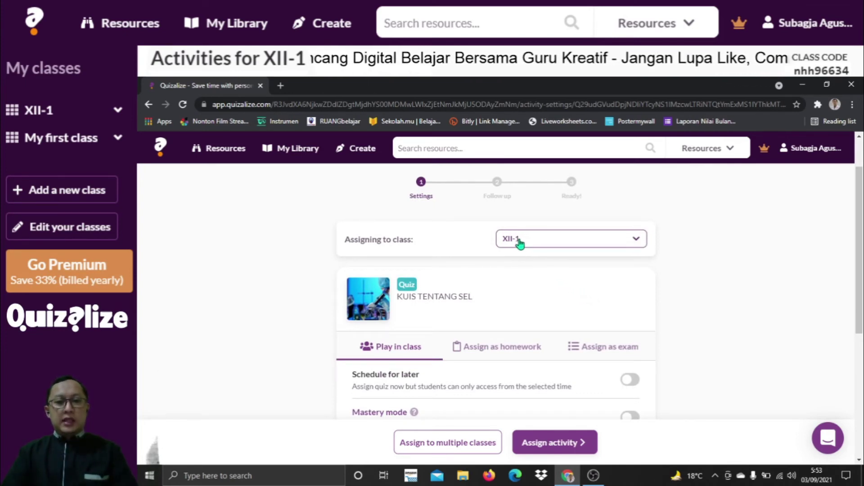
pyautogui.scroll(-1, 459, 309)
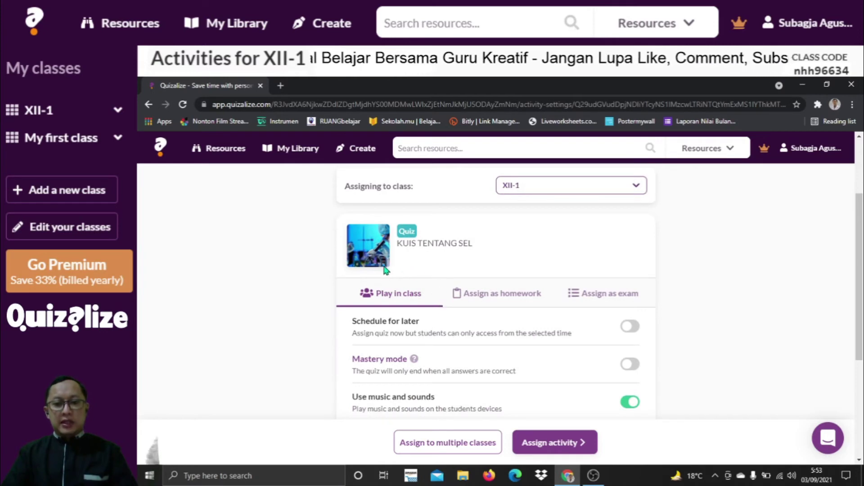
pyautogui.scroll(-3, 387, 283)
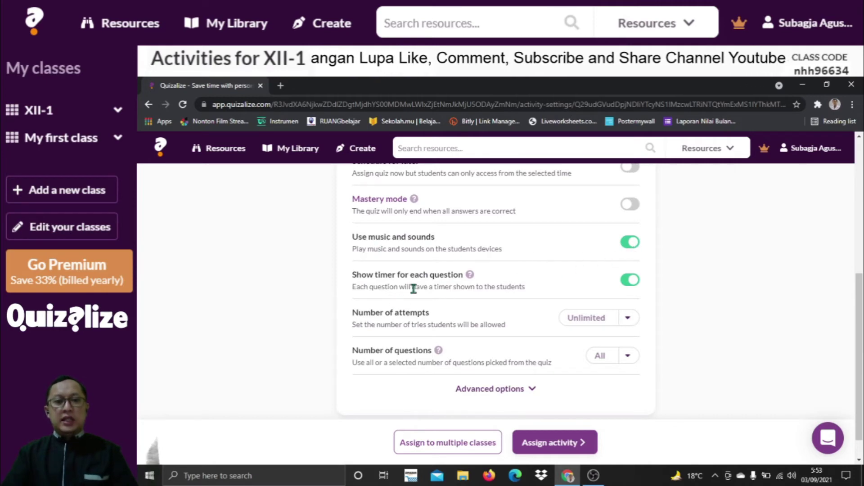
pyautogui.scroll(-1, 634, 284)
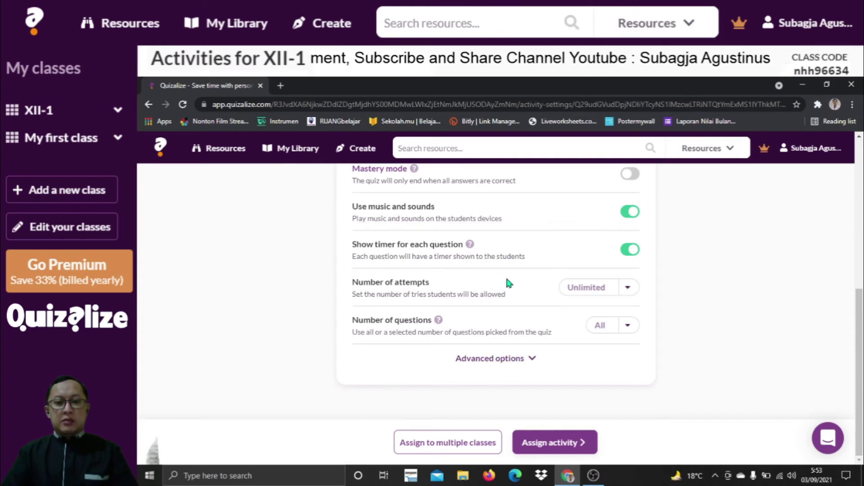
pyautogui.scroll(5, 511, 280)
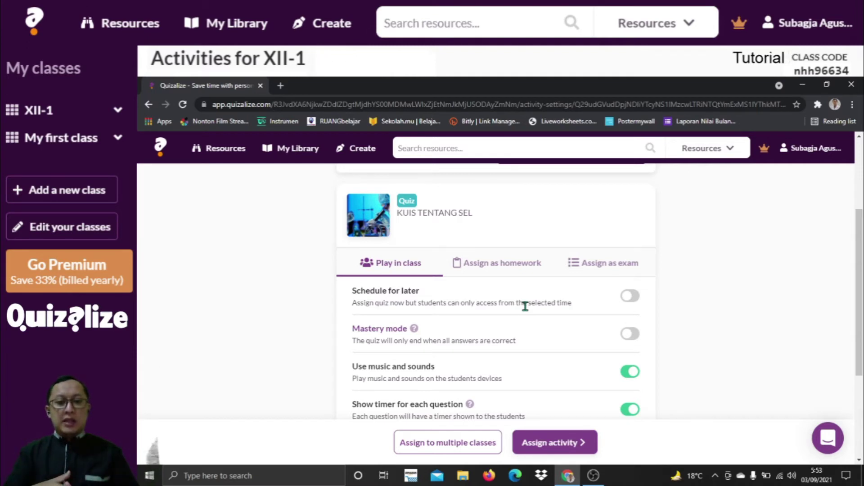
pyautogui.click(556, 446)
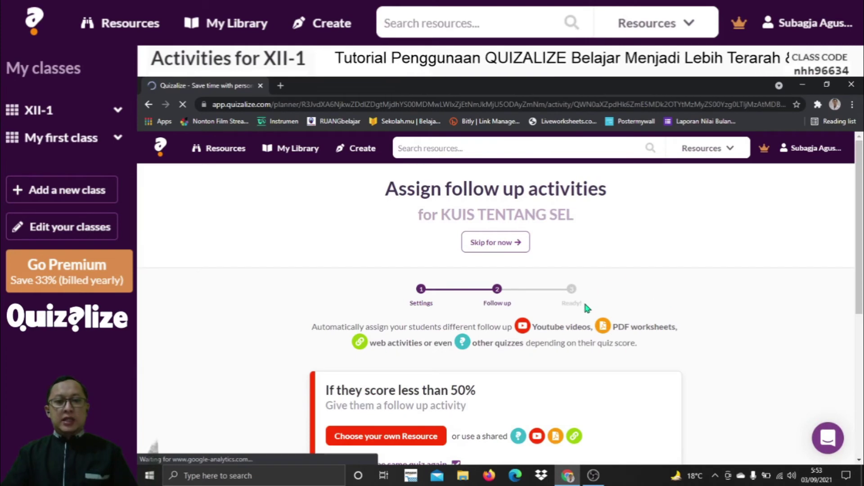
pyautogui.click(497, 245)
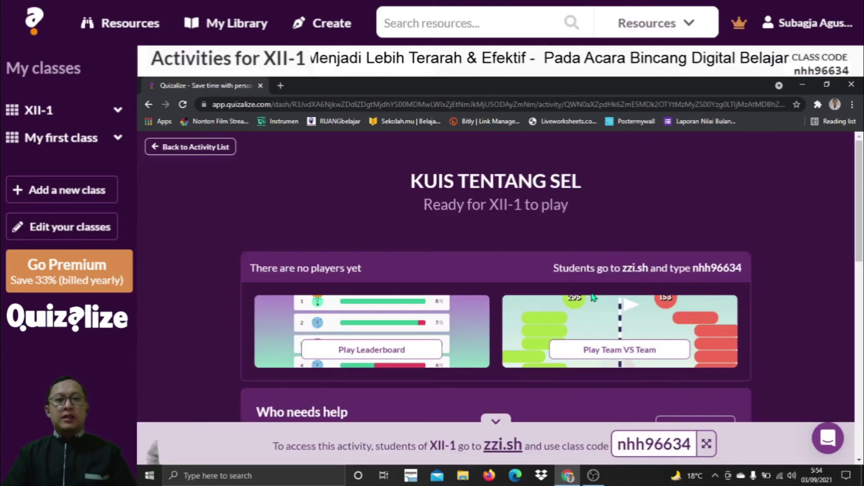
# - Look over the KUIS TENTANG SEL activity page, switch to Firefox and open the student login page at zzi.sh
pyautogui.scroll(-1, 619, 333)
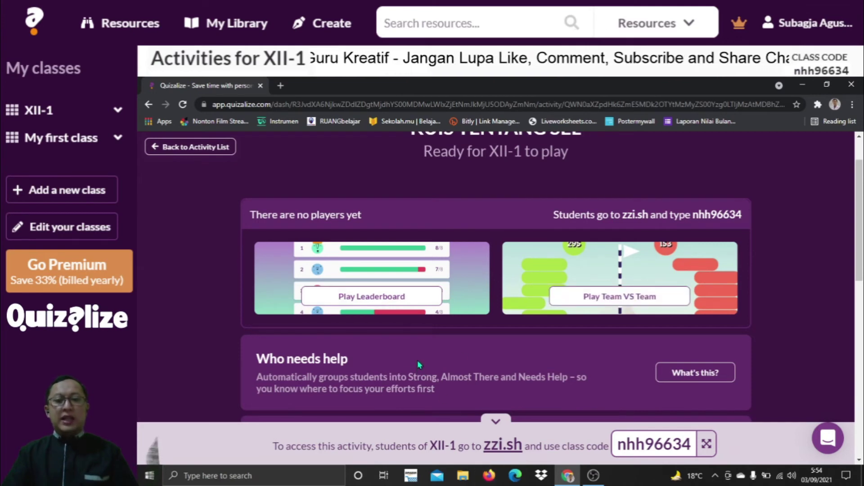
pyautogui.scroll(-1, 432, 354)
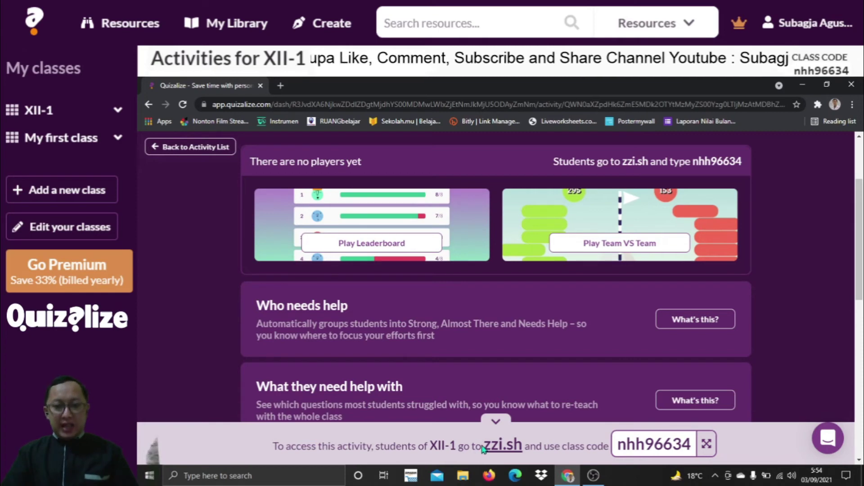
pyautogui.moveTo(484, 446); pyautogui.dragTo(520, 446)
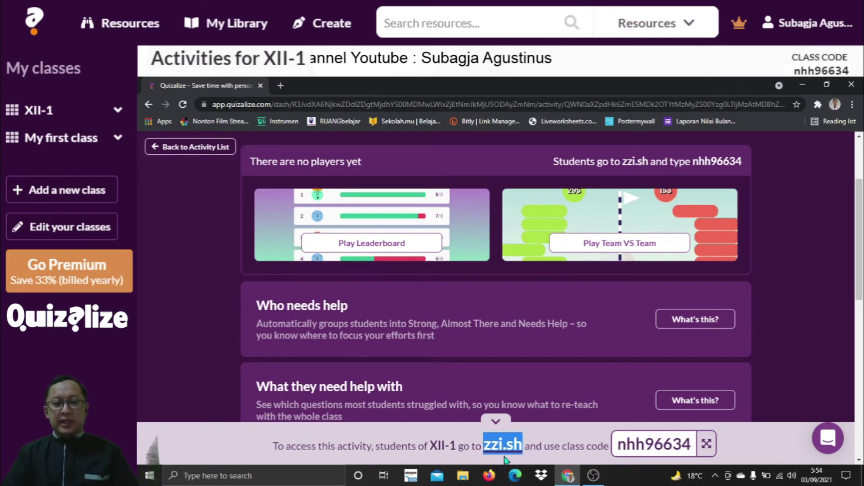
pyautogui.click(490, 477)
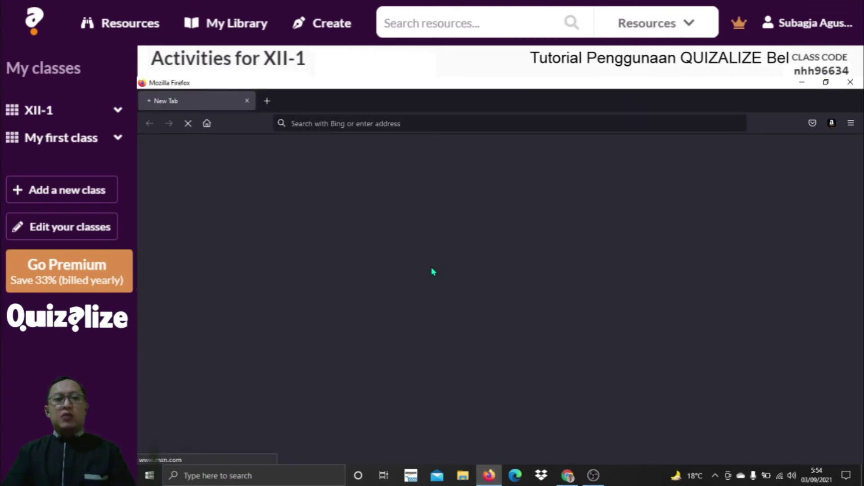
pyautogui.click(268, 102)
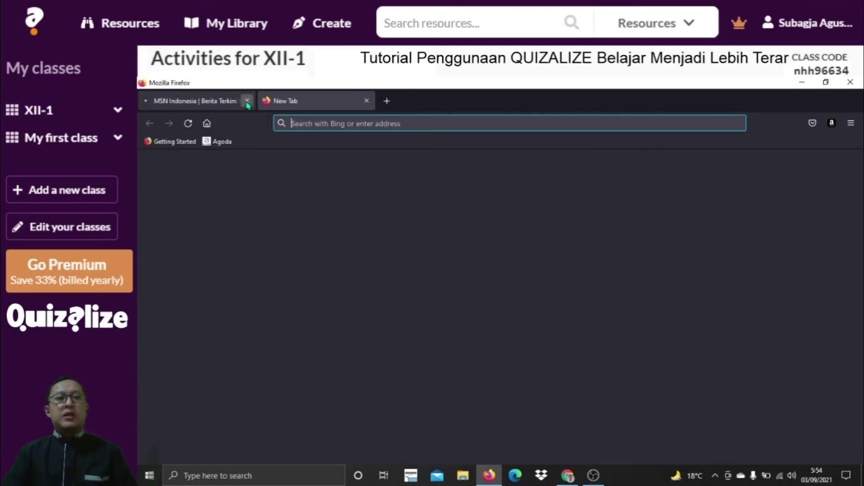
pyautogui.click(247, 103)
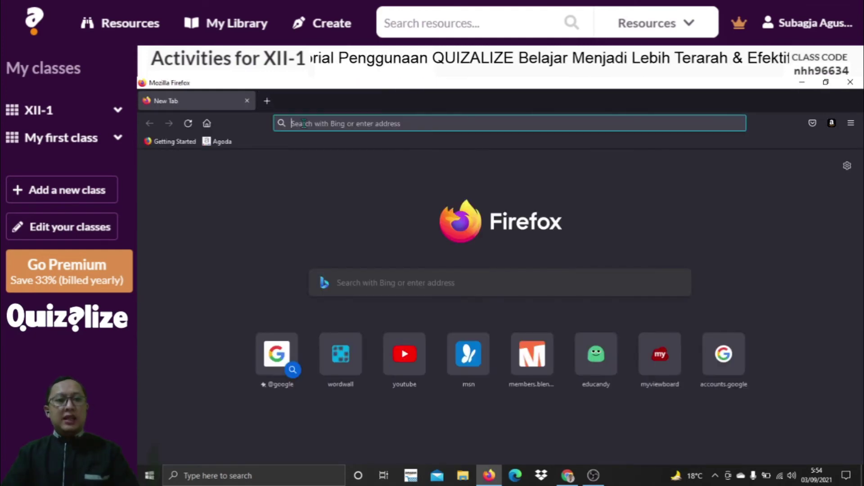
pyautogui.write('zzi.sh')
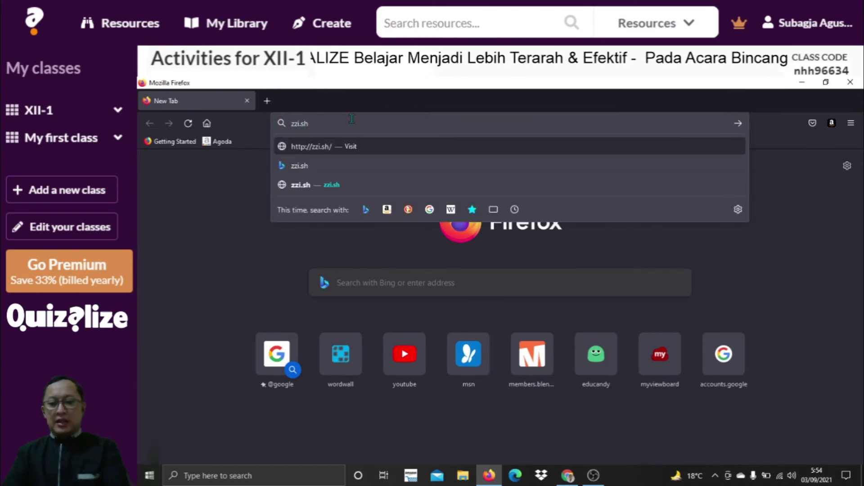
pyautogui.press('Return')
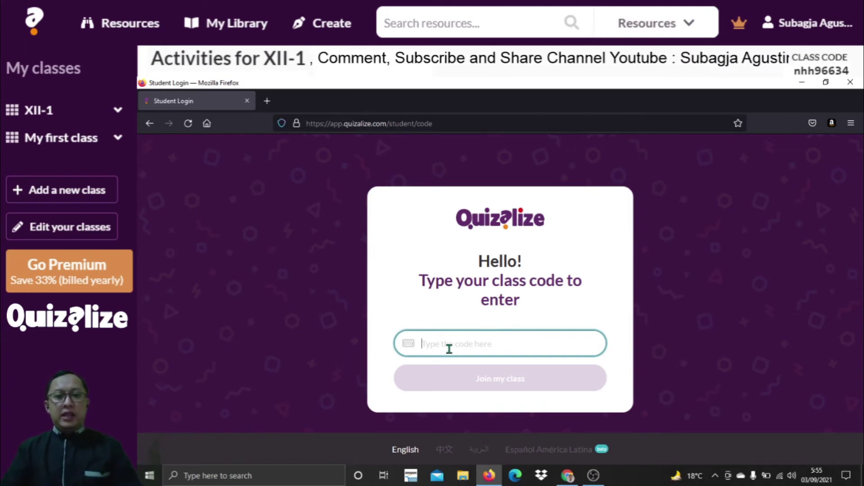
# - Copy the class code from the teacher's activity page in Chrome and use it in Firefox to join the class
pyautogui.click(568, 476)
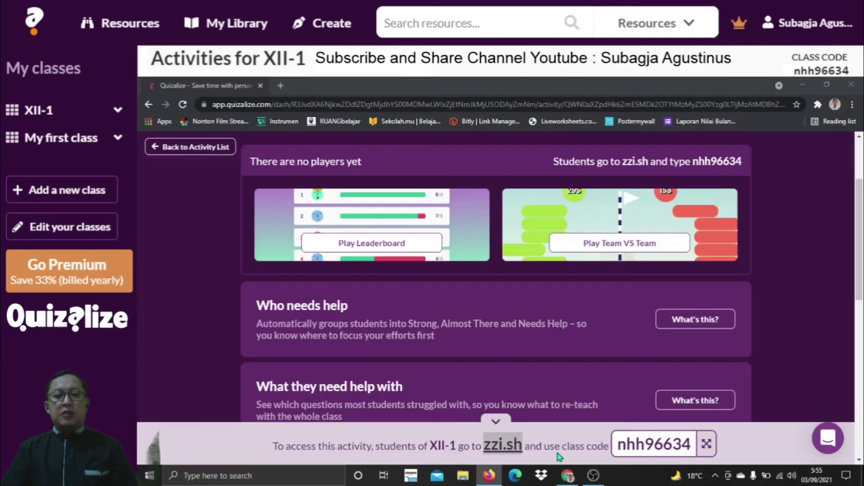
pyautogui.moveTo(620, 445); pyautogui.dragTo(690, 445)
pyautogui.hotkey('ctrl', 'c')
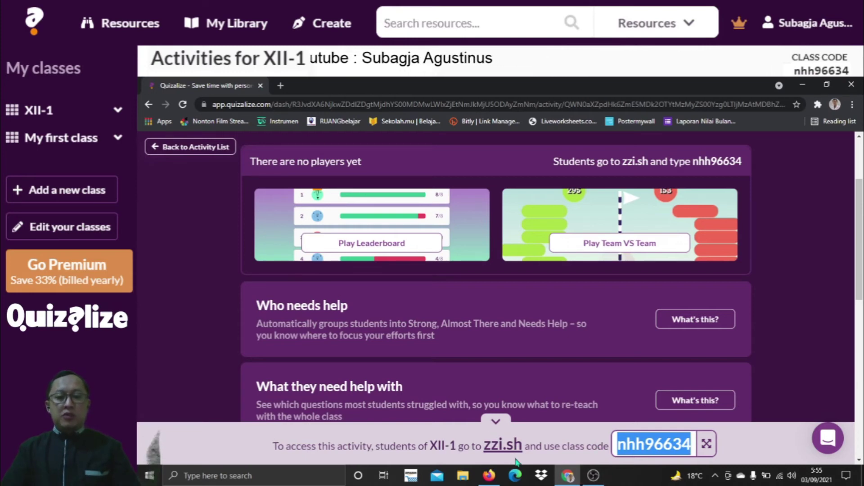
pyautogui.click(496, 481)
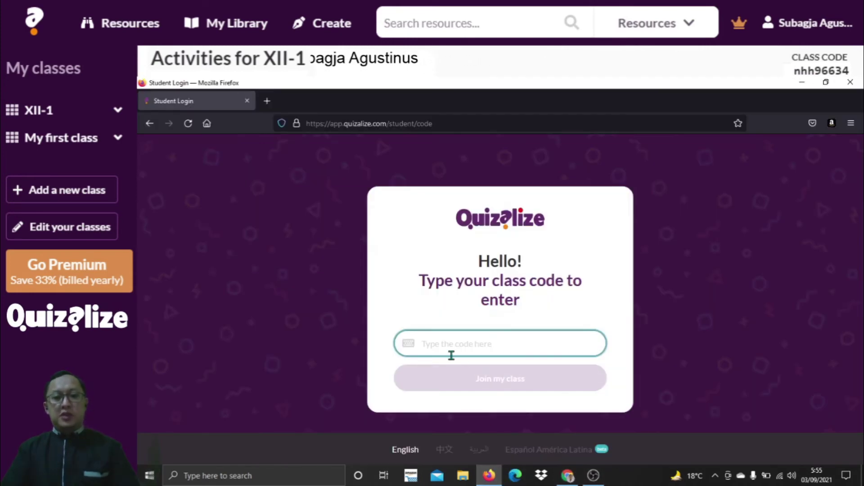
pyautogui.click(444, 344)
pyautogui.hotkey('ctrl', 'v')
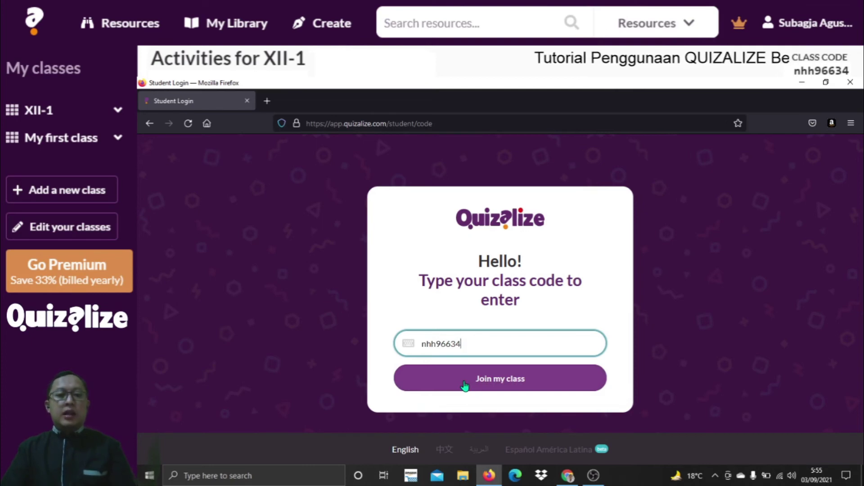
pyautogui.click(540, 386)
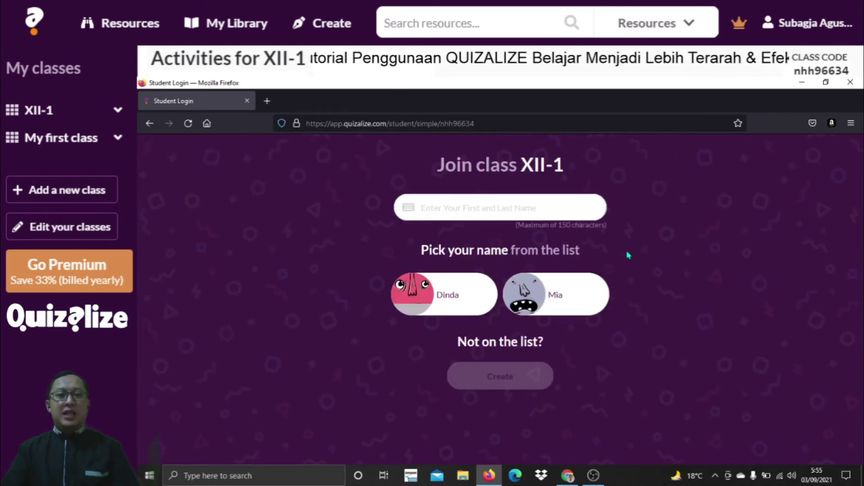
# - Enter a student's name for class XII-1 and create it as a new student
pyautogui.click(473, 210)
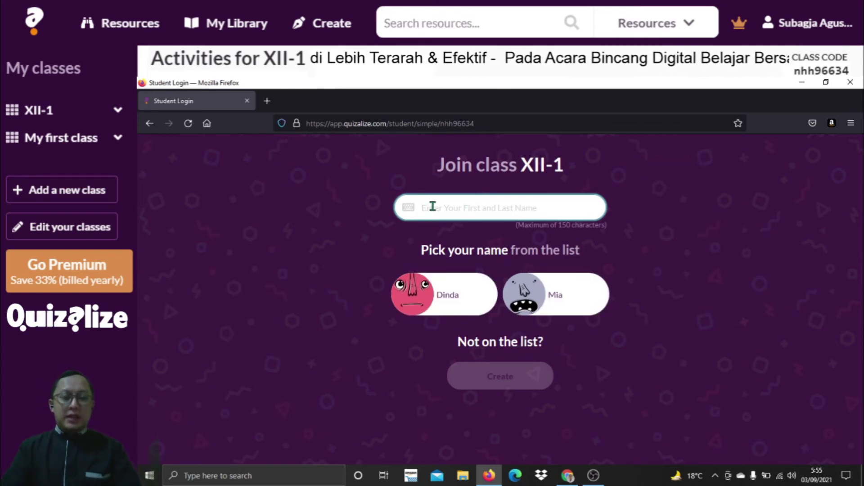
pyautogui.write('Dea')
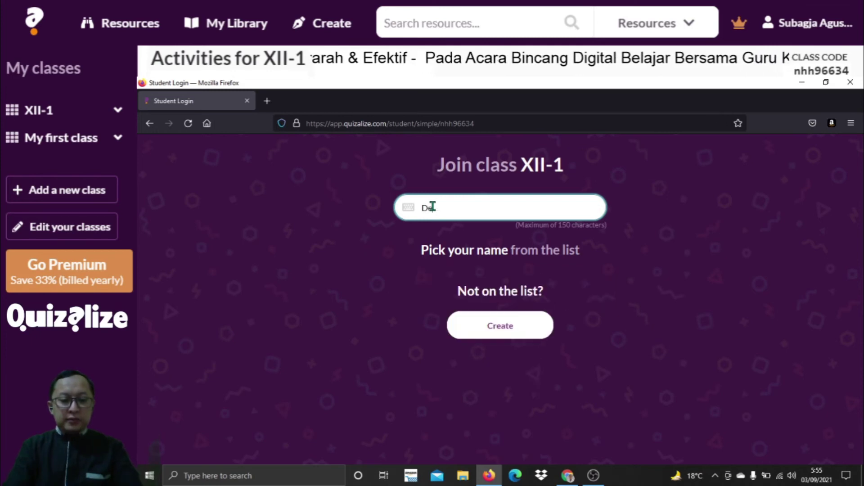
pyautogui.click(505, 331)
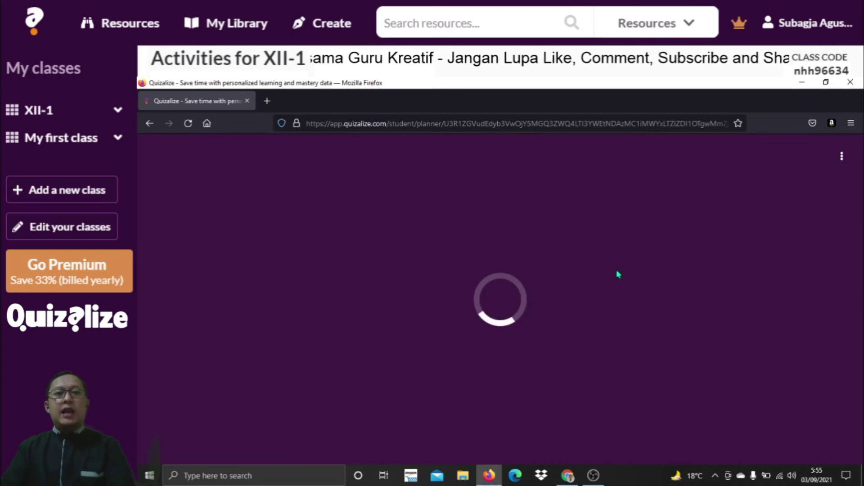
# - Look through the student's assigned activities and start KUIS TENTANG SEL through to its first question
pyautogui.scroll(-2, 566, 231)
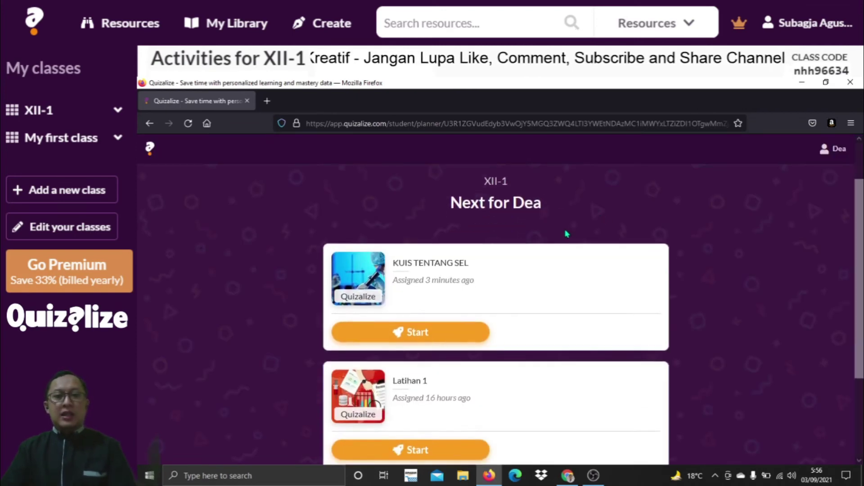
pyautogui.scroll(-3, 549, 296)
pyautogui.scroll(1, 548, 290)
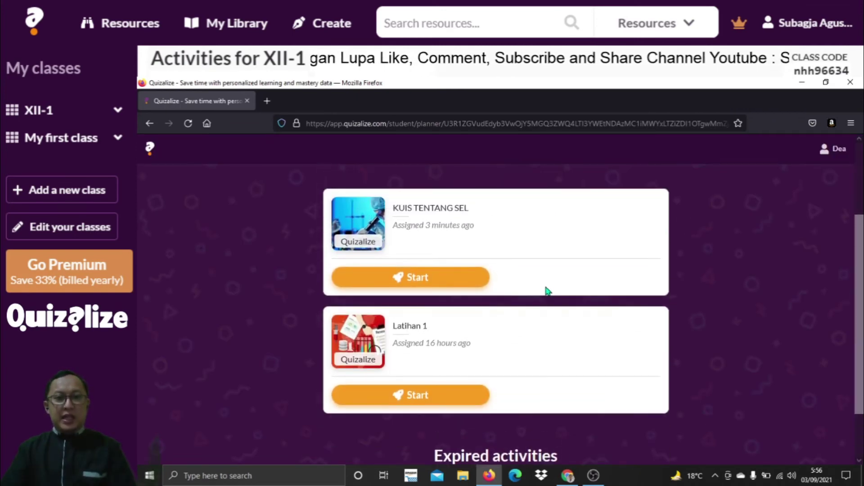
pyautogui.scroll(1, 547, 277)
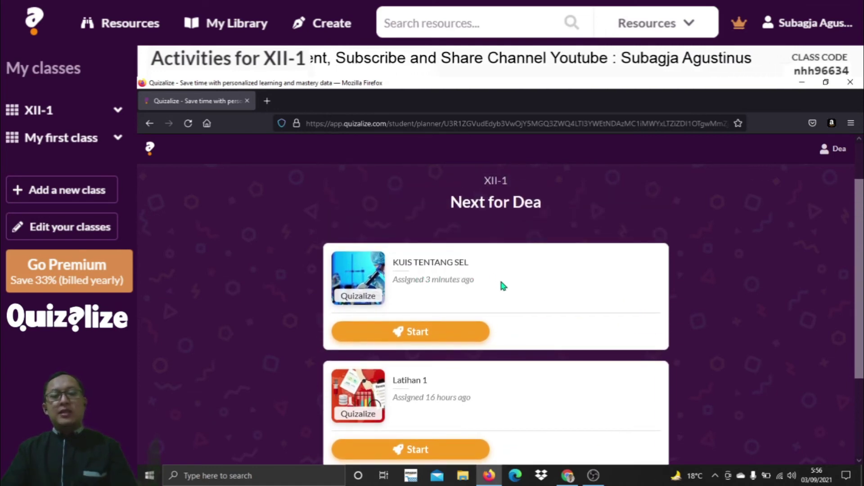
pyautogui.click(411, 333)
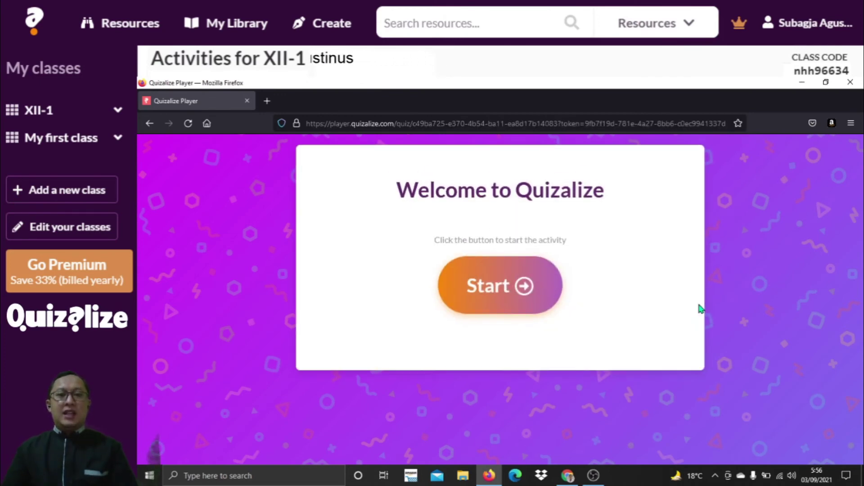
pyautogui.click(491, 285)
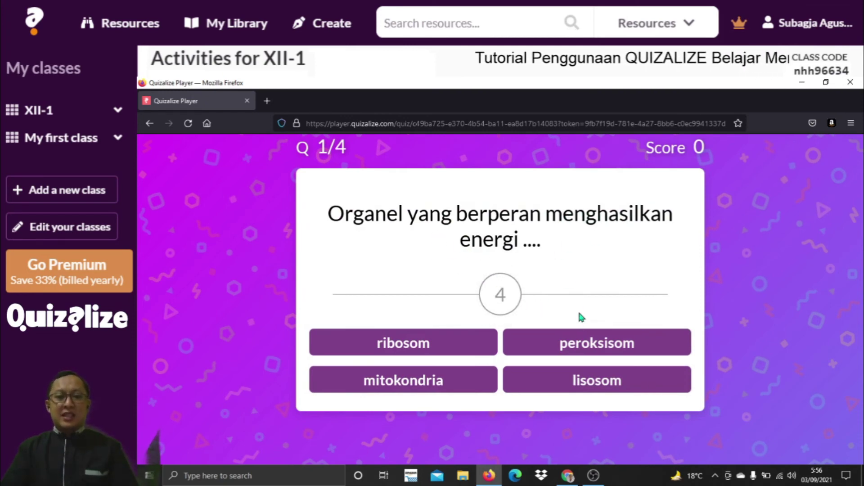
# - Answer the four questions with mitokondria, lisosom, Peroksisom and ribosom in that order, and open the student's results report
pyautogui.click(433, 382)
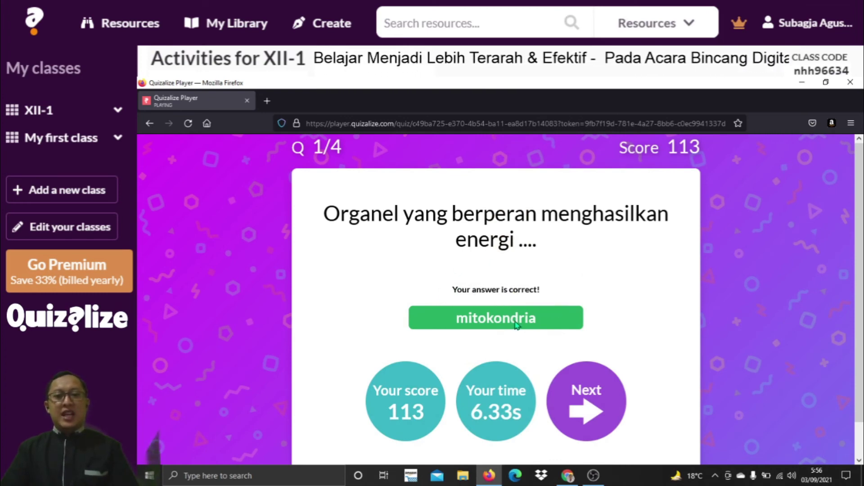
pyautogui.click(591, 407)
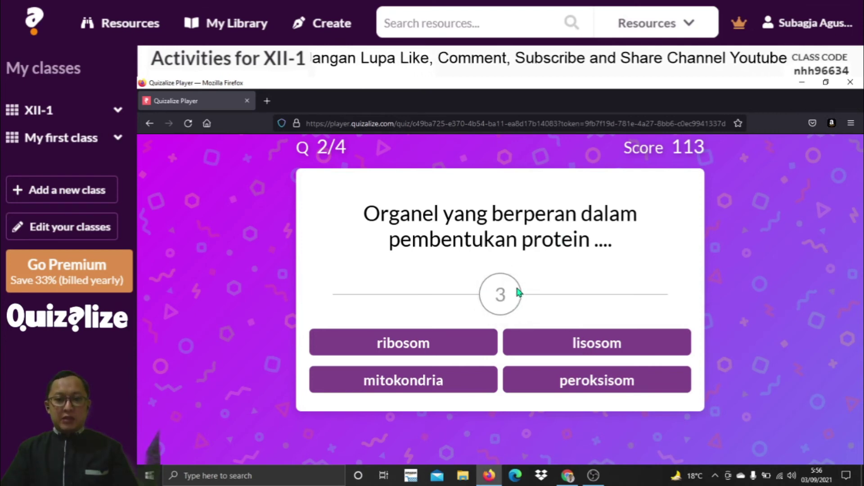
pyautogui.click(593, 349)
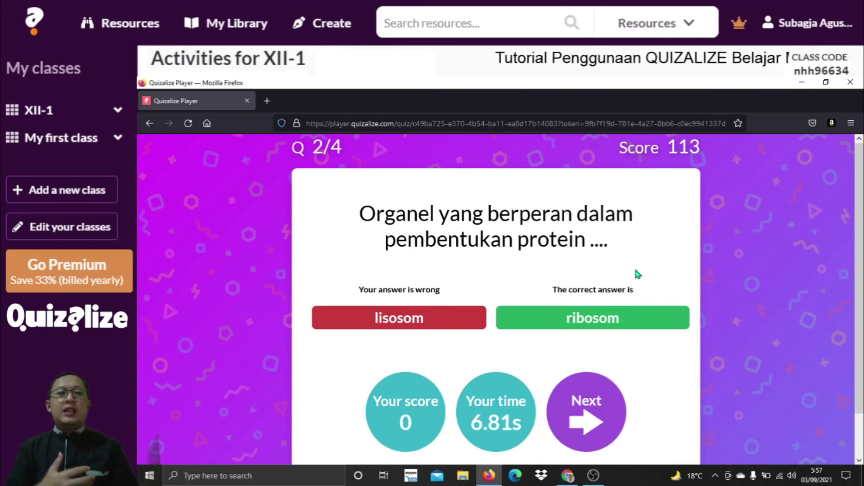
pyautogui.click(589, 423)
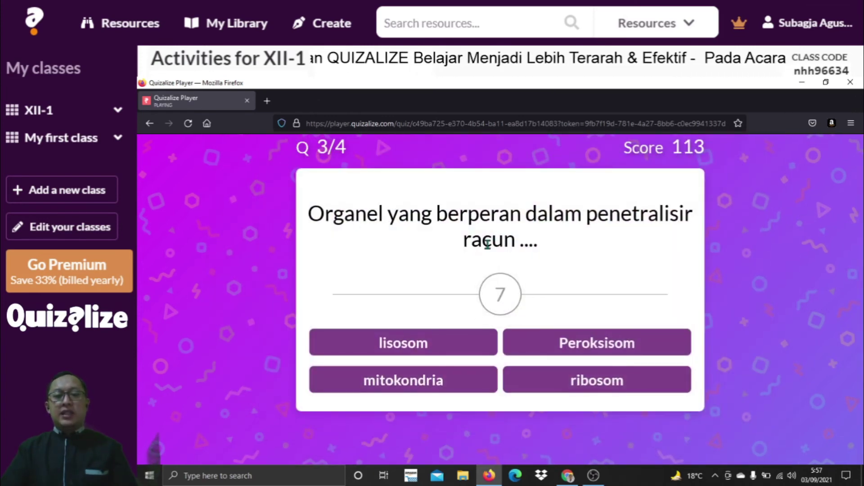
pyautogui.click(595, 347)
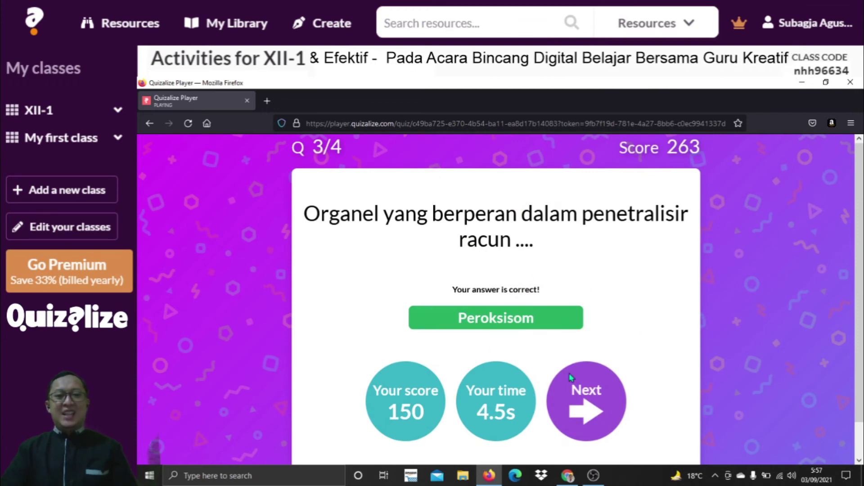
pyautogui.click(597, 407)
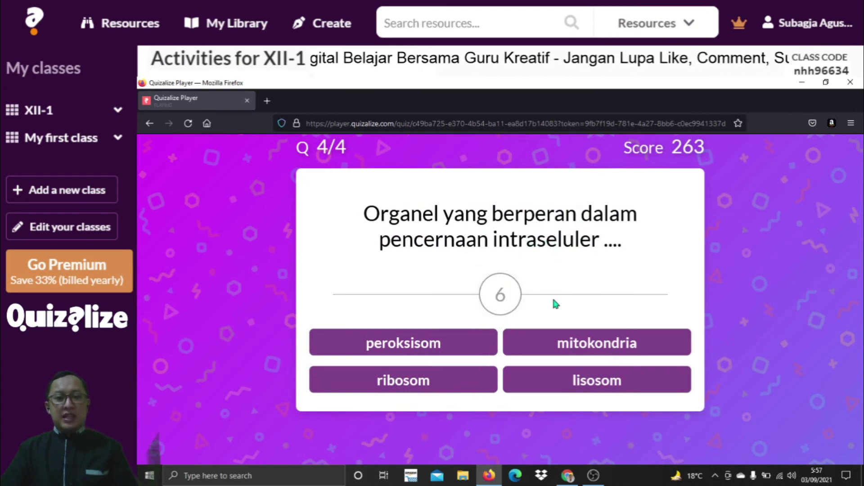
pyautogui.click(441, 384)
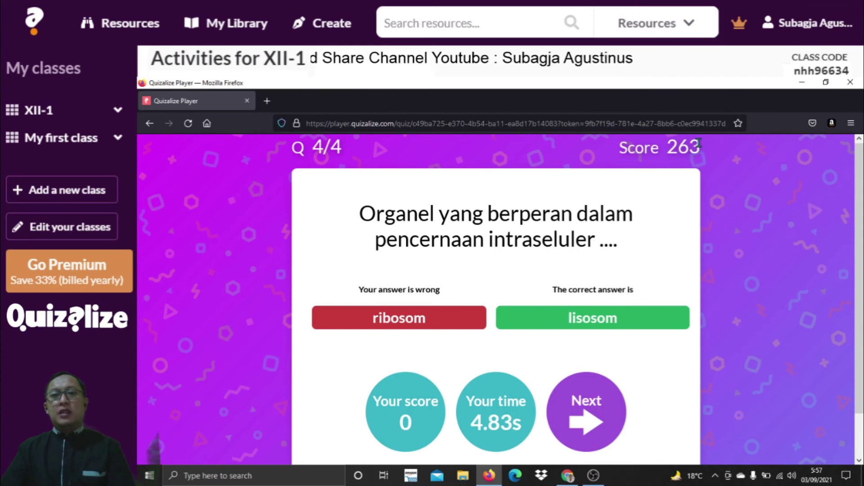
pyautogui.click(586, 414)
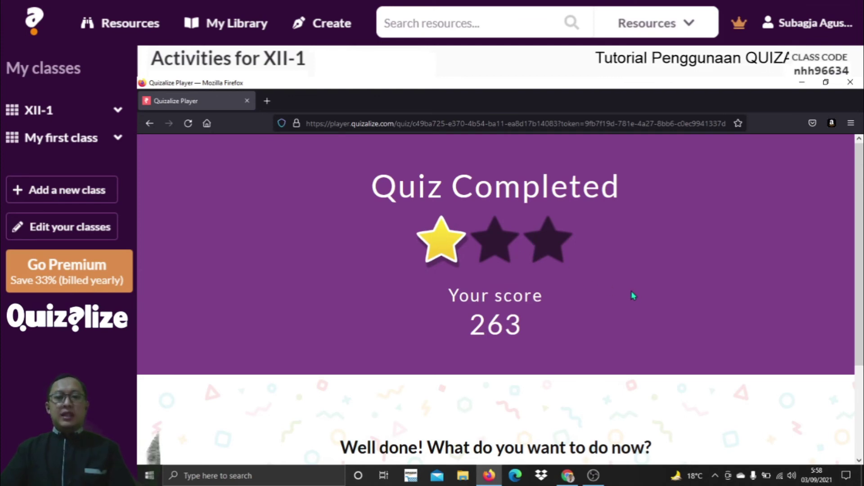
pyautogui.scroll(-3, 640, 297)
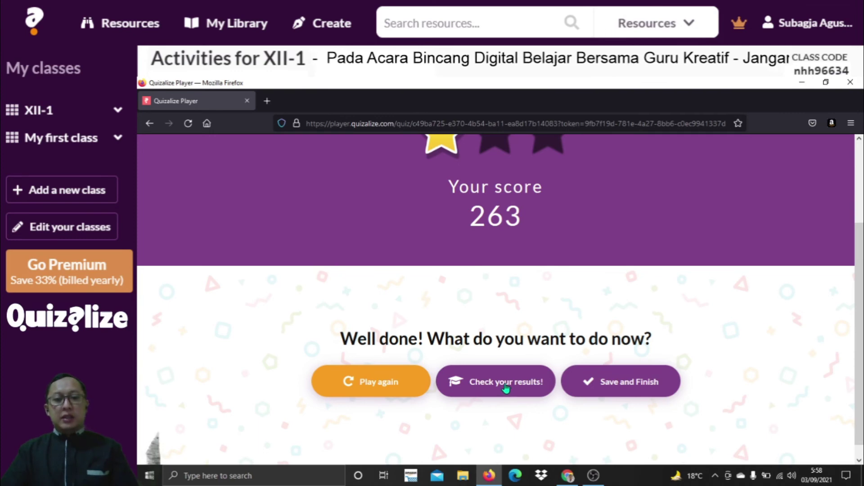
pyautogui.click(500, 384)
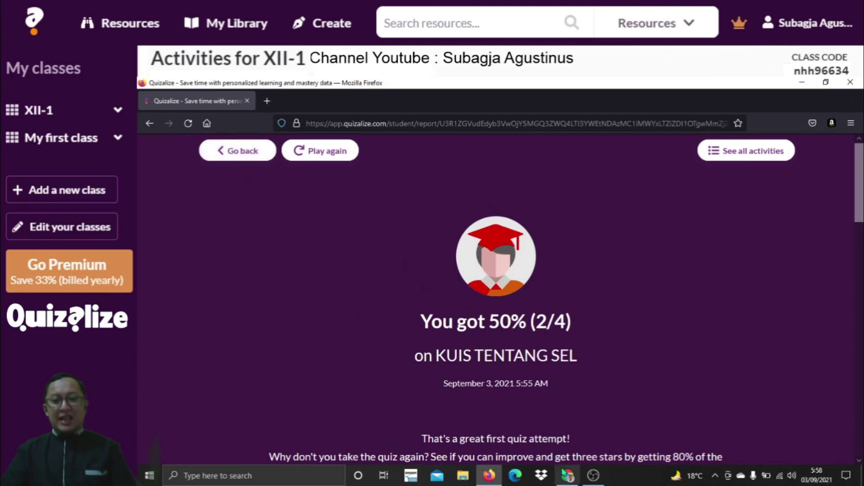
# - Switch to the teacher's page in Chrome and view the quiz's leaderboard and Team VS Team display, closing each
pyautogui.moveTo(568, 476)
pyautogui.click(604, 423)
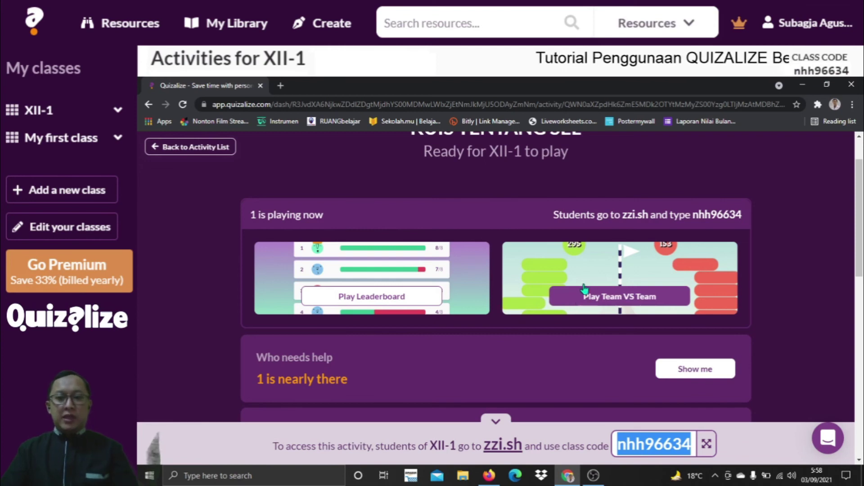
pyautogui.click(386, 297)
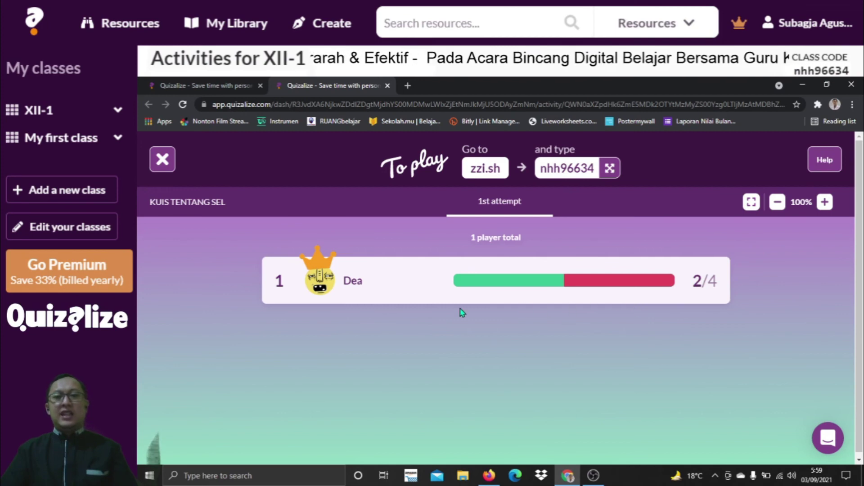
pyautogui.click(163, 161)
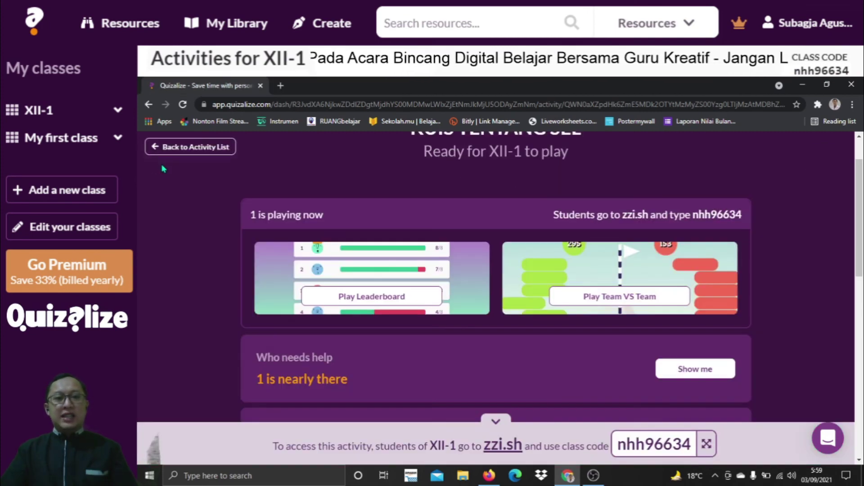
pyautogui.click(578, 305)
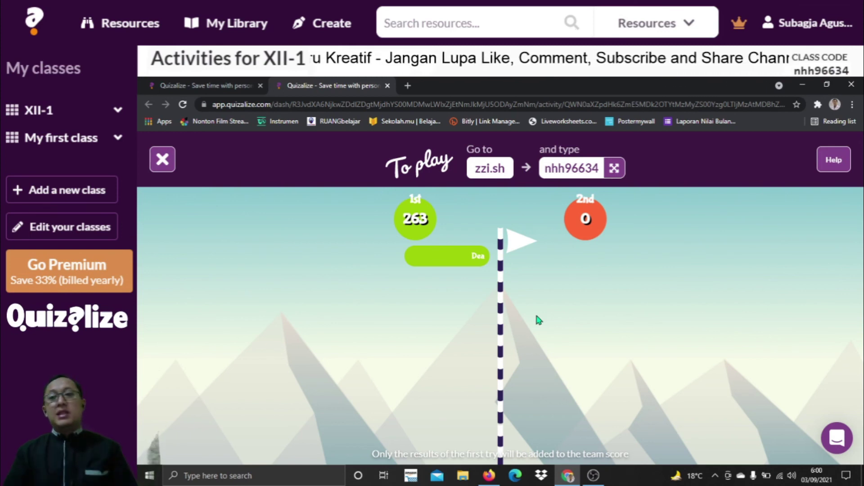
pyautogui.moveTo(531, 319)
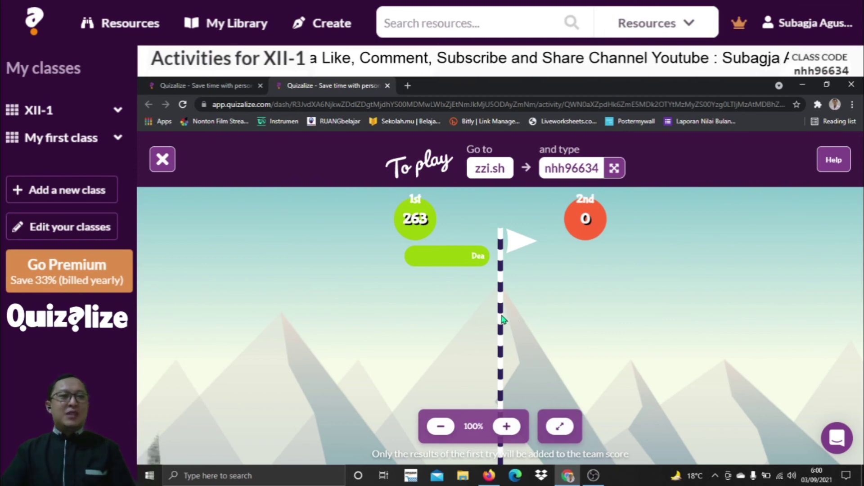
pyautogui.click(163, 160)
# - Review who needs help and what they need help with in KUIS TENTANG SEL, and return to the activity list
pyautogui.scroll(-2, 670, 230)
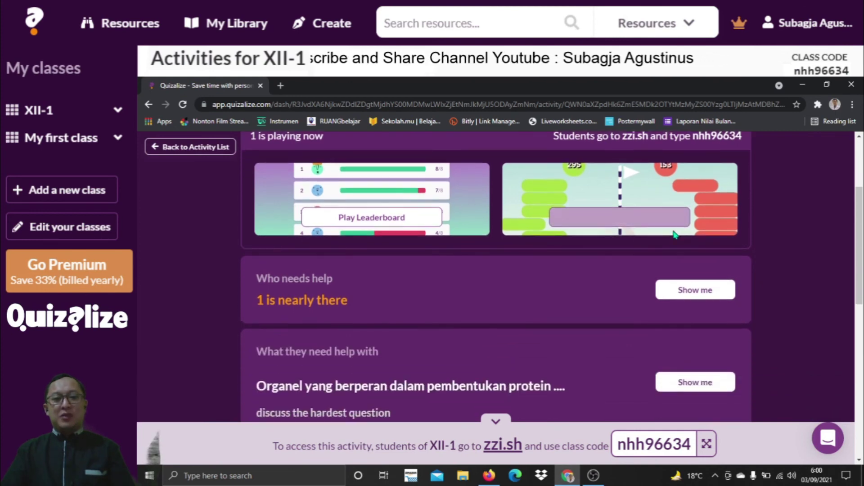
pyautogui.scroll(-4, 675, 235)
pyautogui.scroll(5, 714, 264)
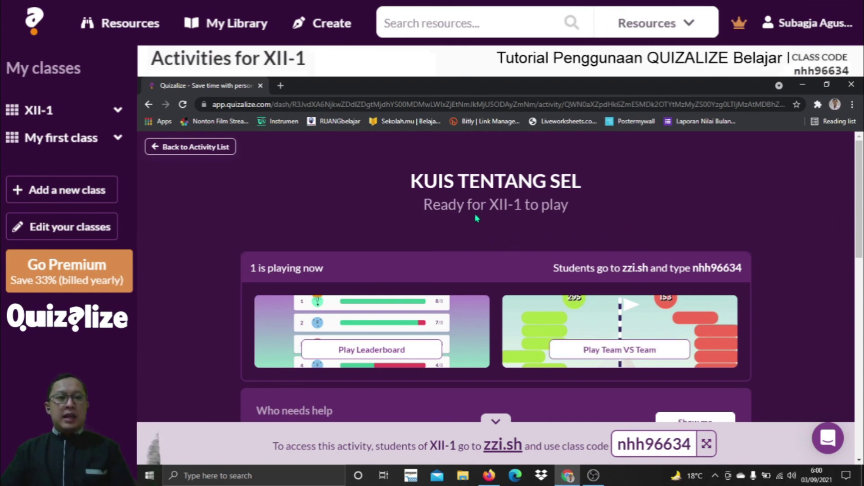
pyautogui.click(194, 148)
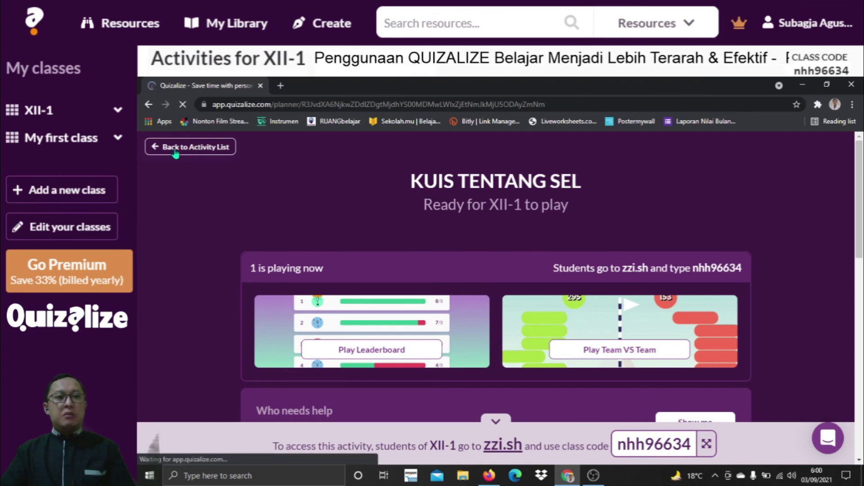